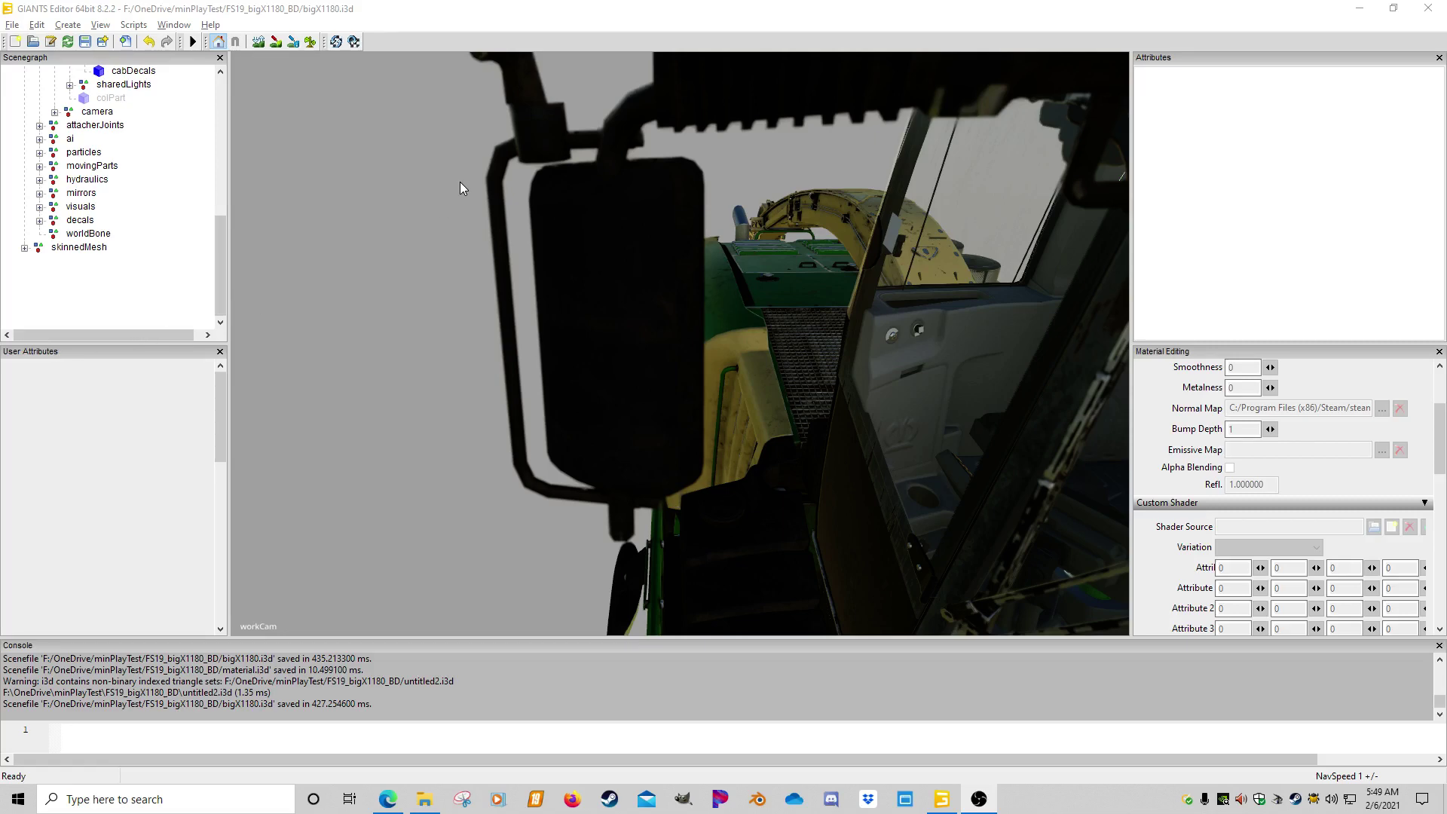
Orbit back from the mirror to an outside view of the cab, scrolling the Scenegraph toward cabinExt.
right_drag(689, 202, 736, 254)
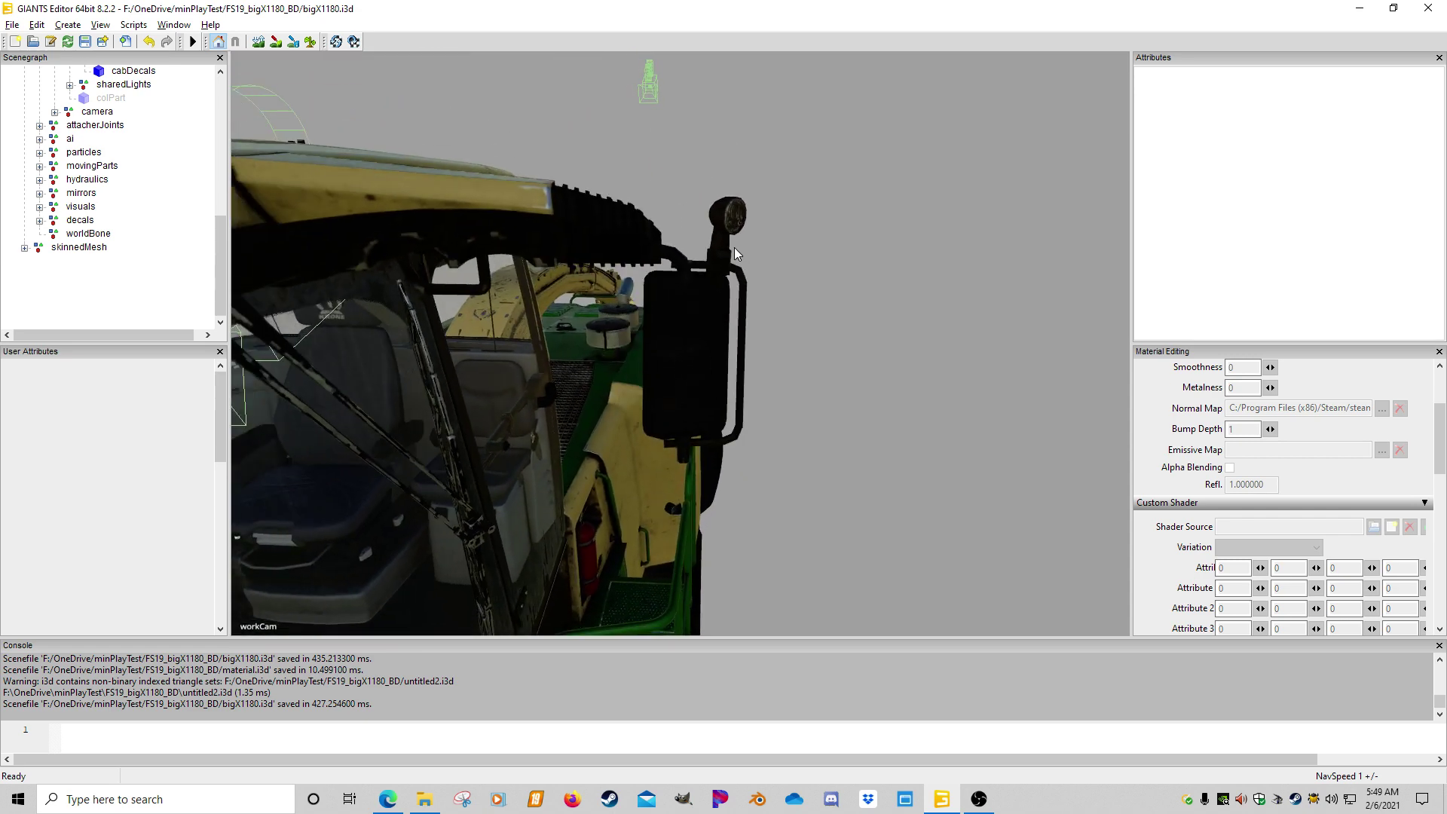
drag(219, 265, 223, 220)
Select cabinExt and orbit around the cab until it faces front-on.
click(129, 125)
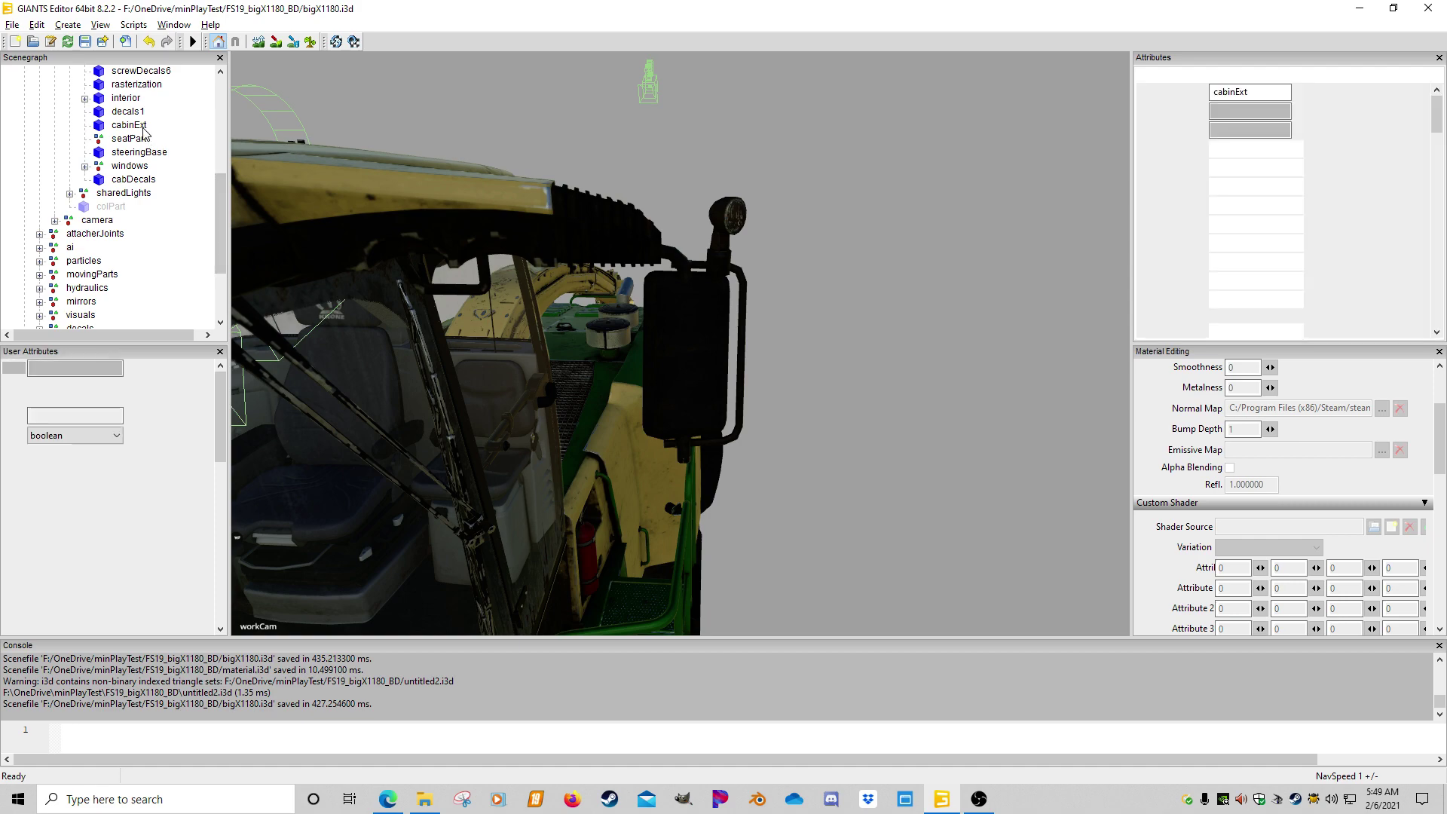
right_drag(573, 317, 667, 301)
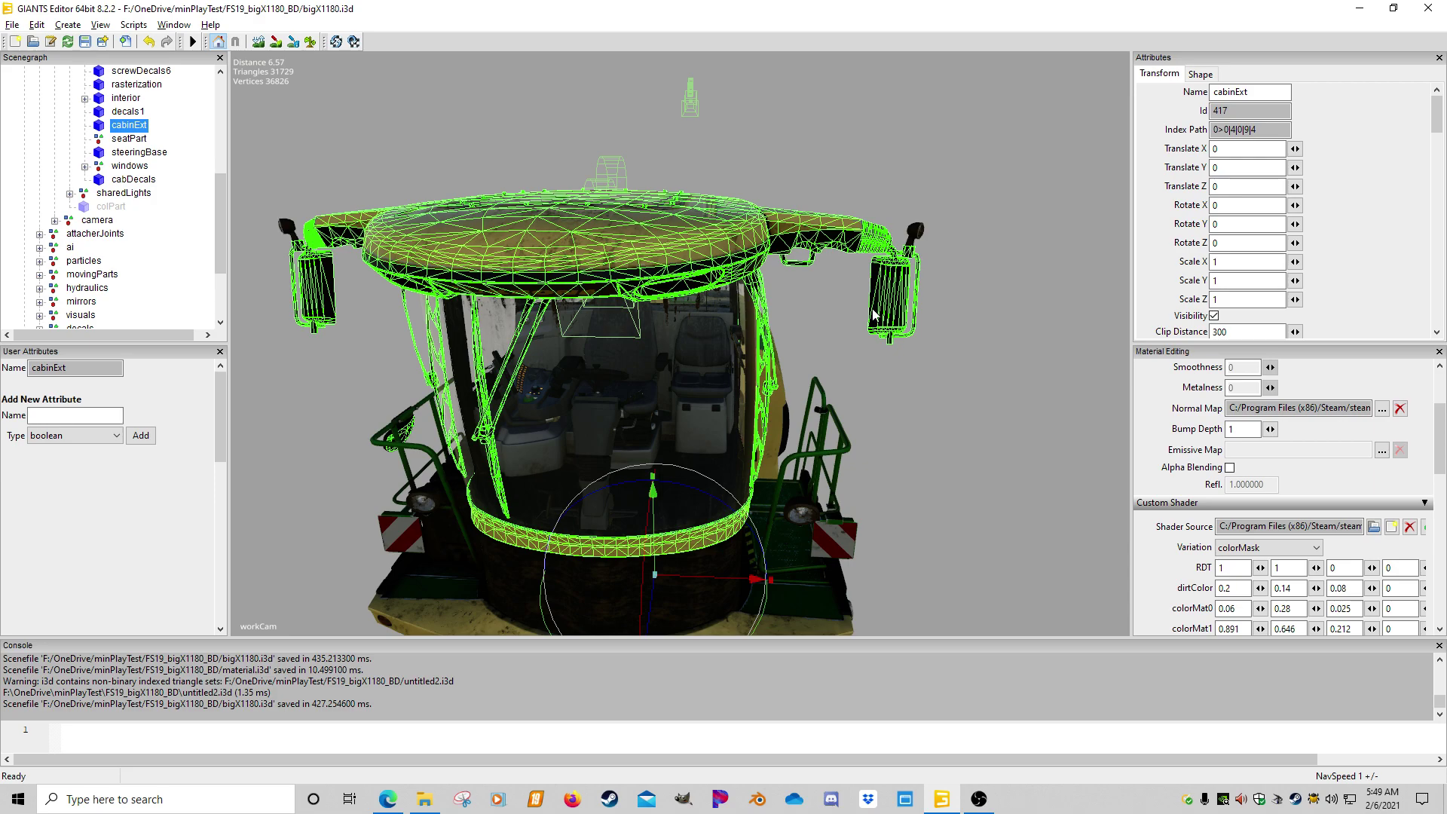
middle_drag(879, 350, 827, 309)
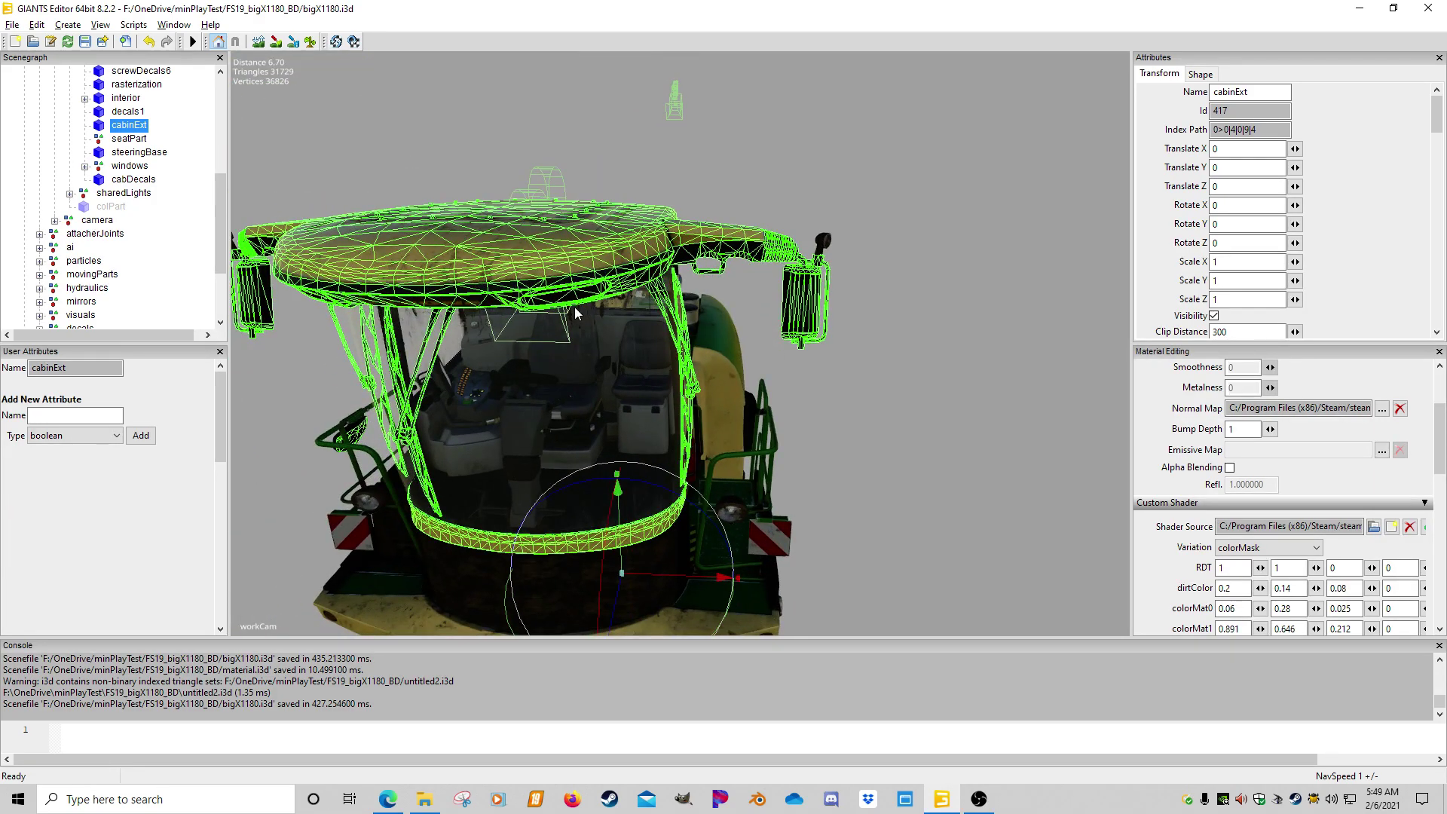
middle_drag(577, 310, 497, 240)
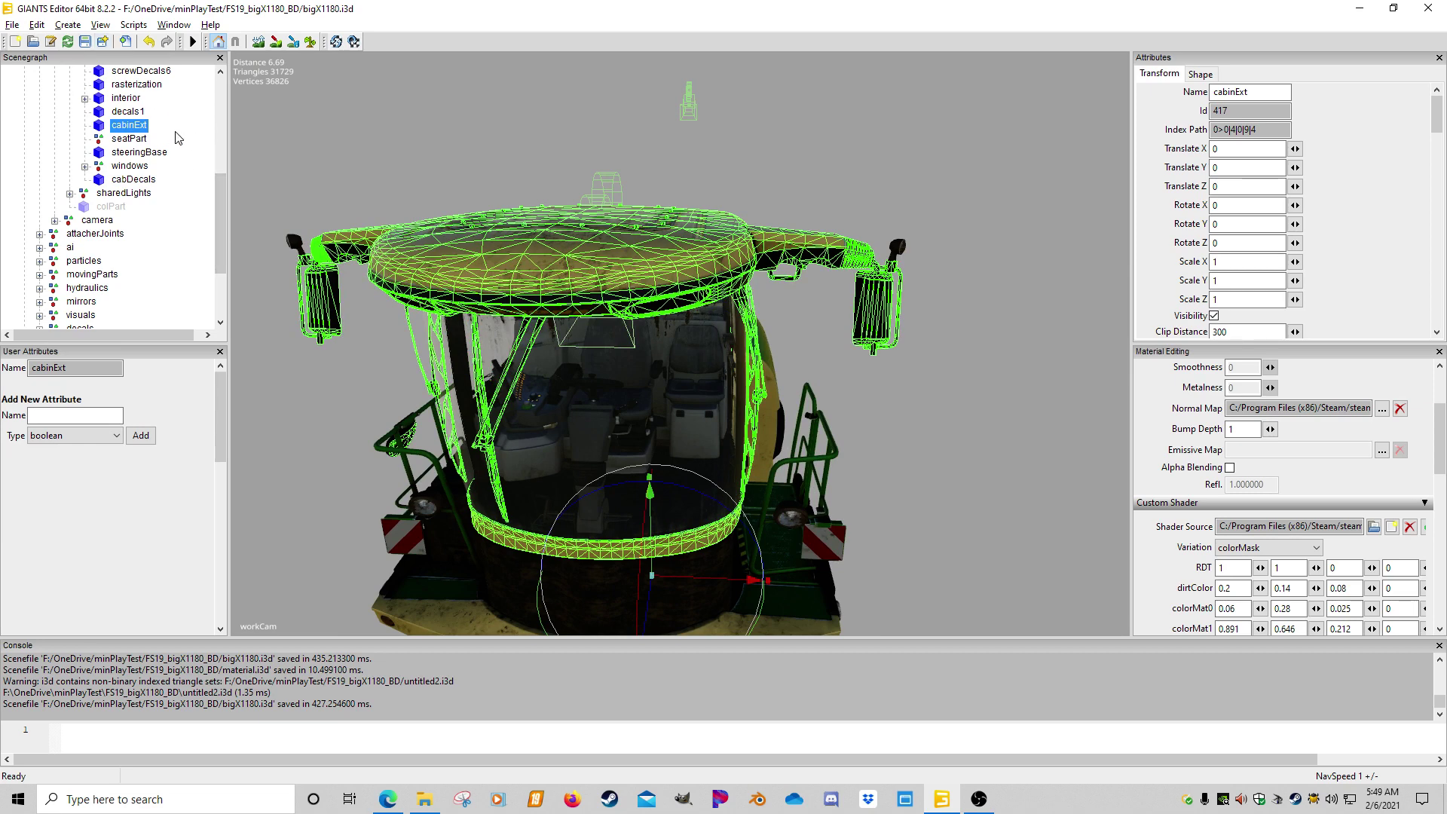
scroll(220, 196, down, 3)
Paste a copy of cabinExt at the Scenegraph root and keep it selected.
click(101, 299)
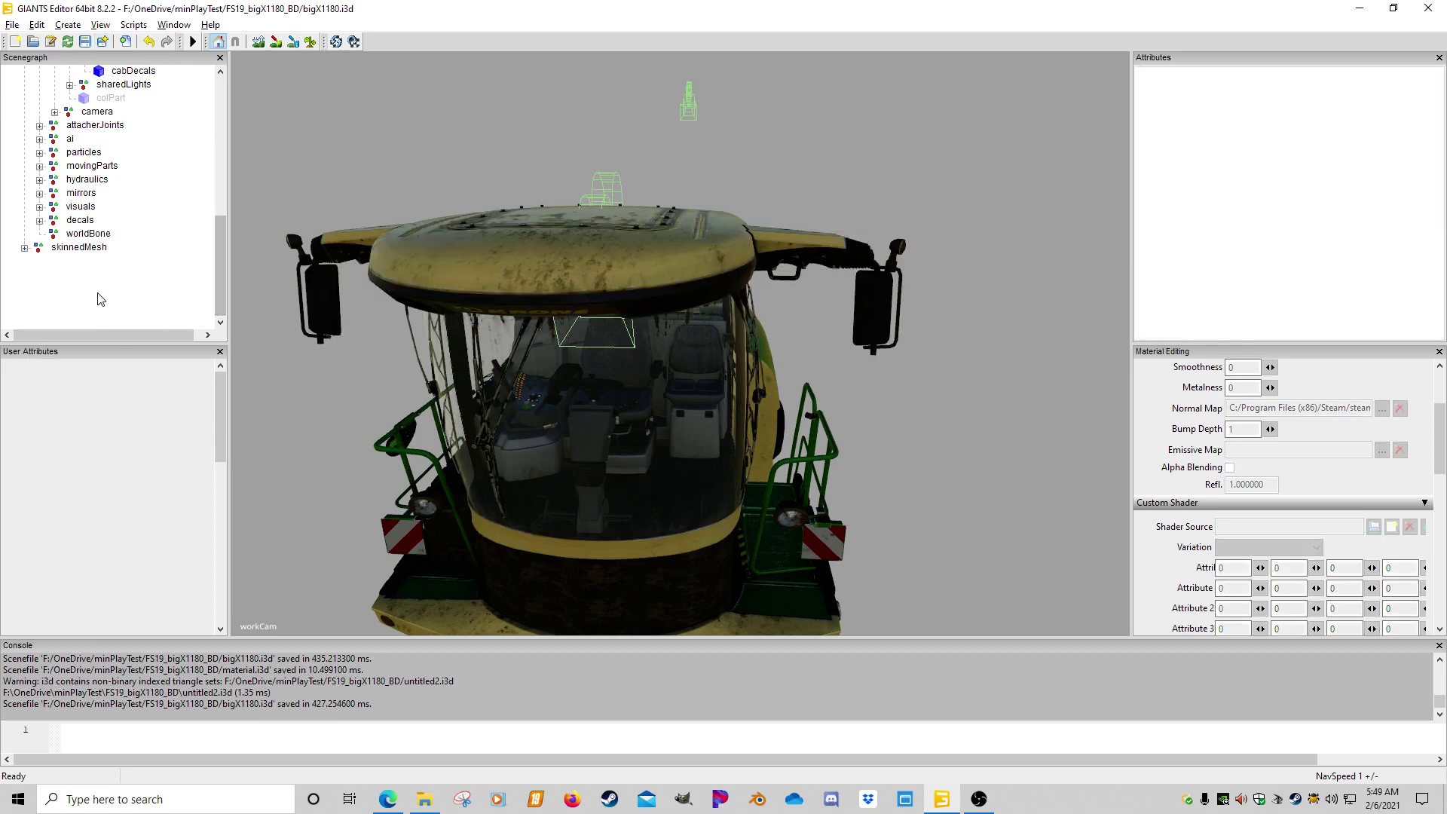
key(ctrl+v)
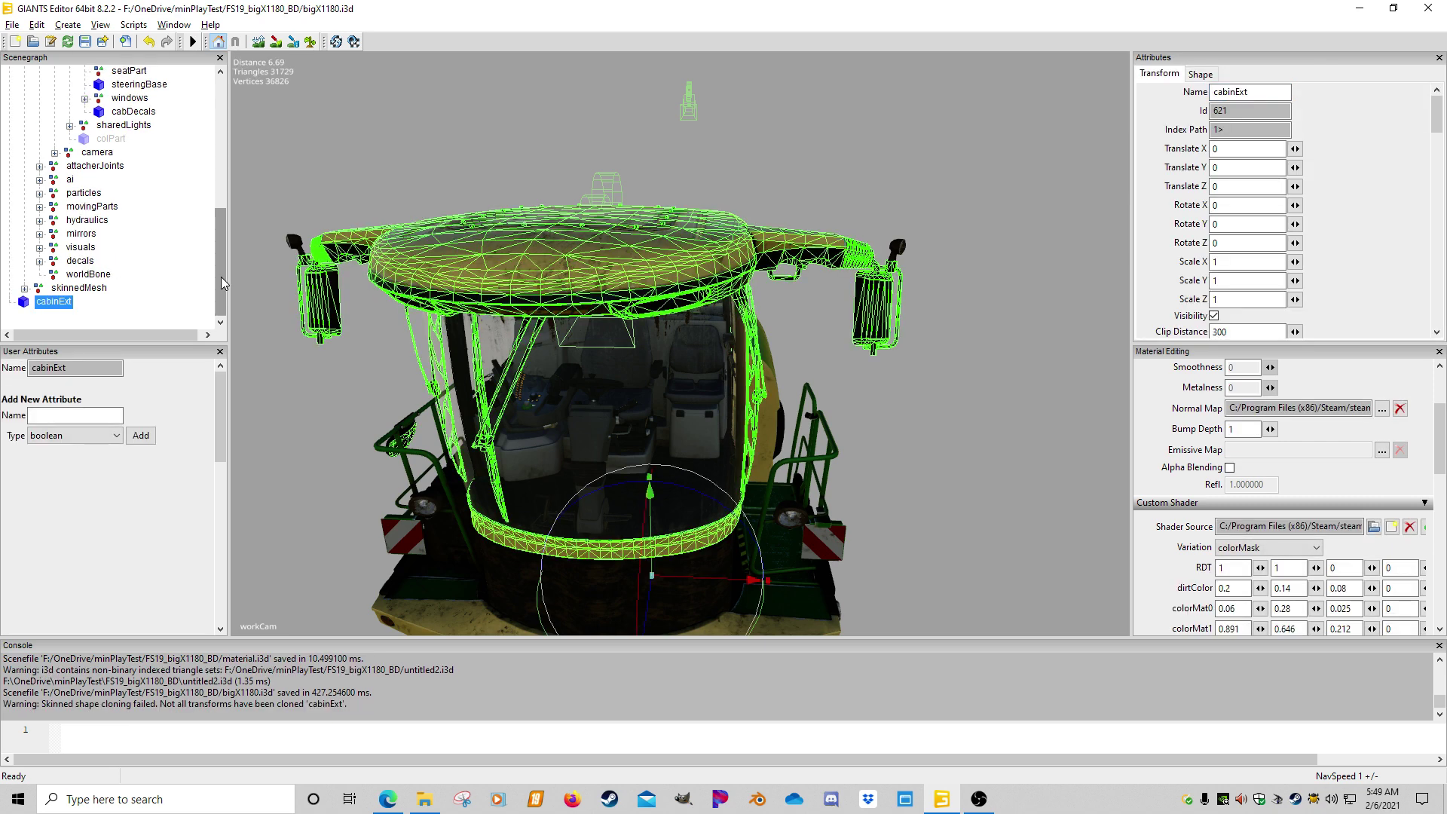
click(83, 324)
click(60, 303)
middle_drag(720, 283, 582, 261)
scroll(582, 261, up, 4)
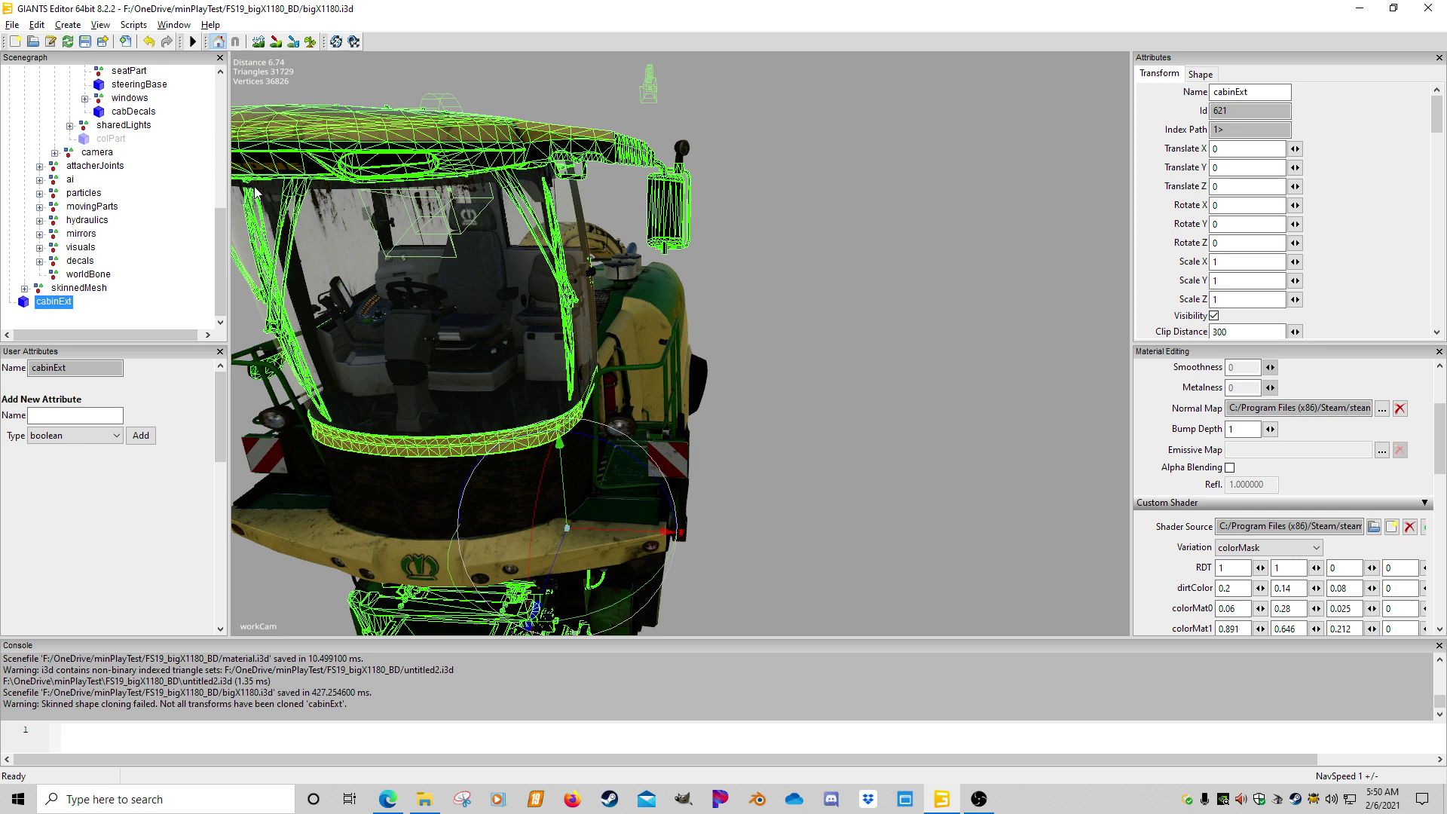
click(12, 25)
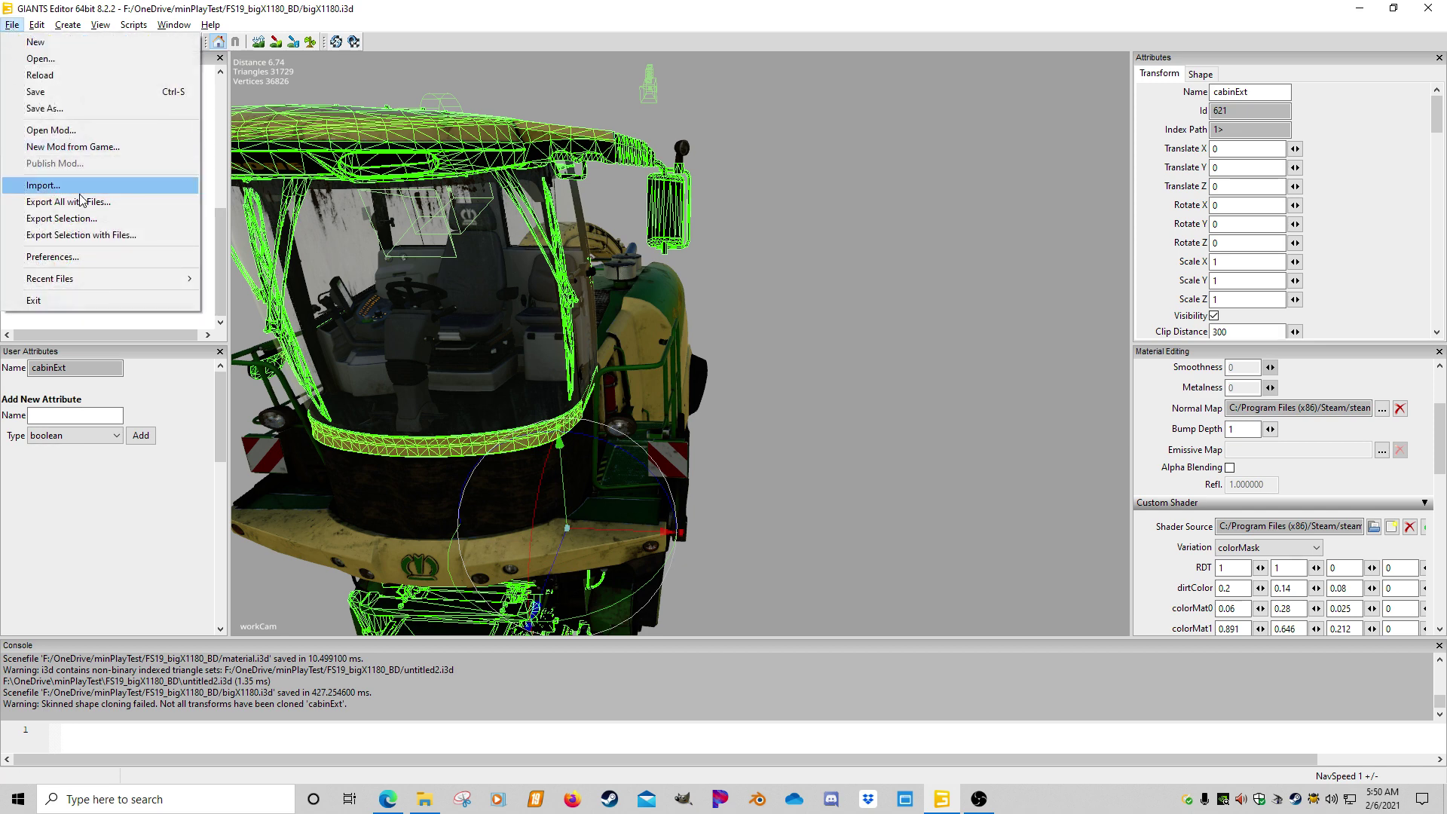
Export only the selected cabinExt copy as a Wavefront OBJ file named 'vis'.
click(76, 218)
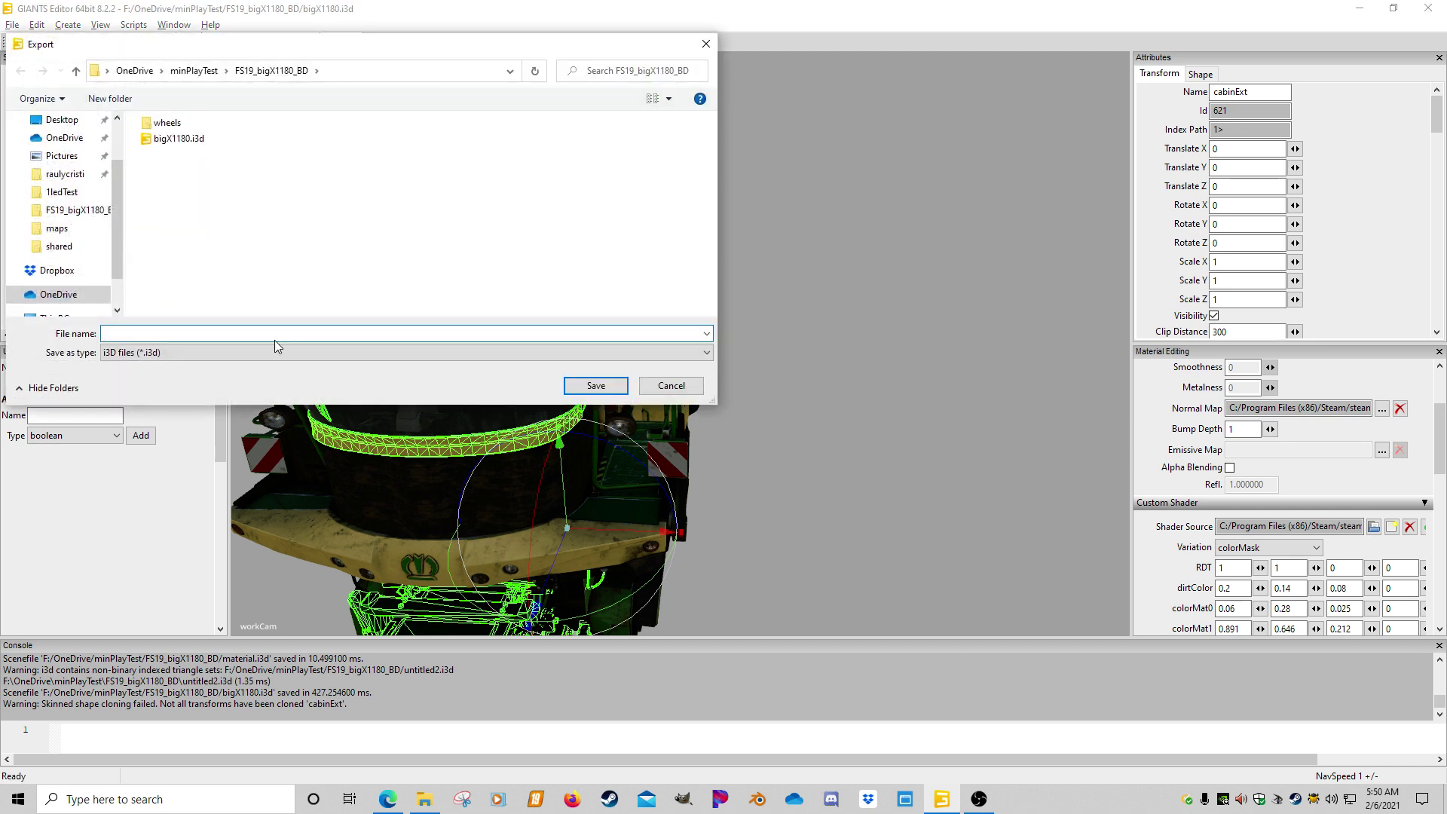
text(vis)
click(301, 352)
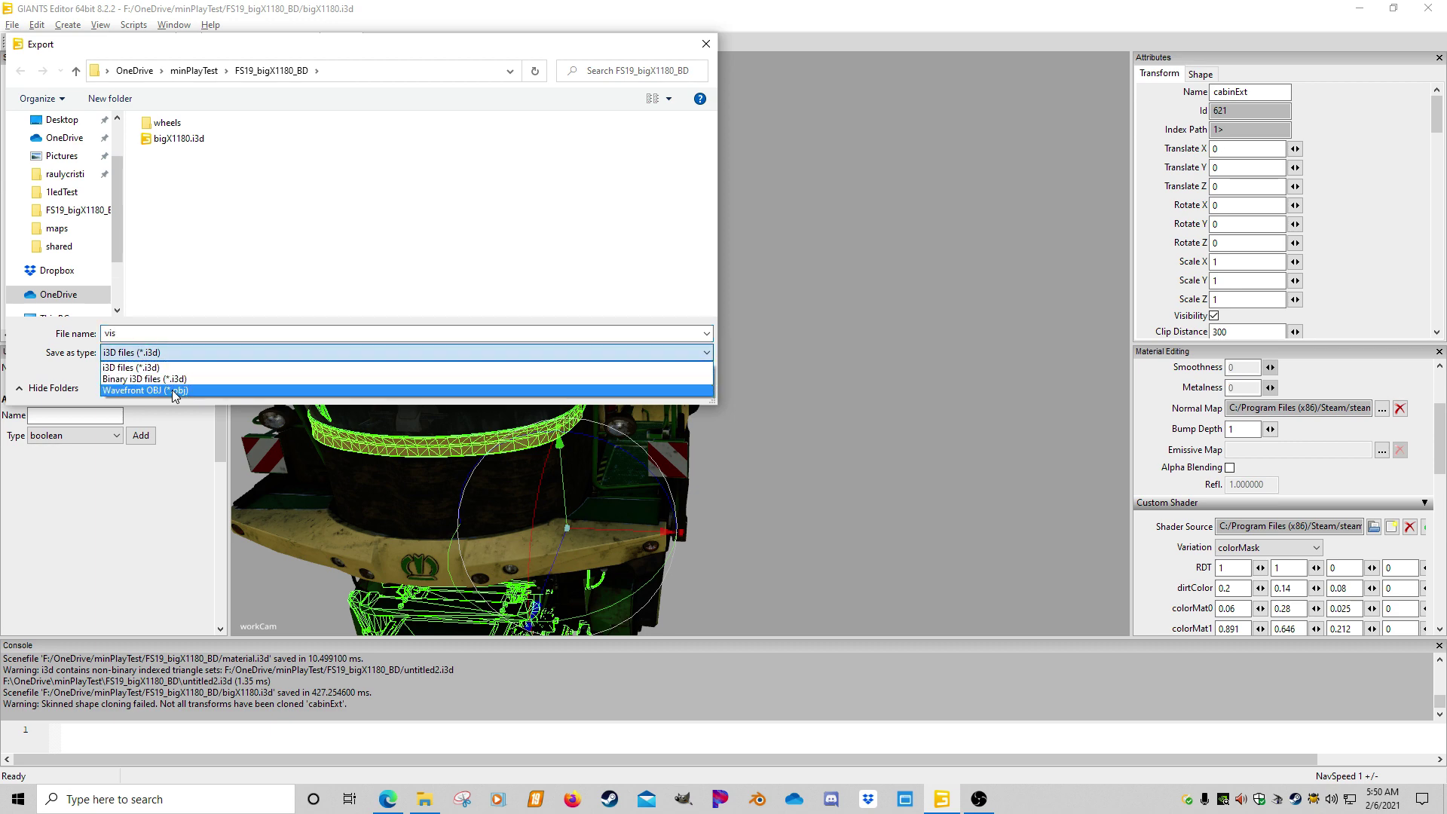
click(467, 392)
click(596, 386)
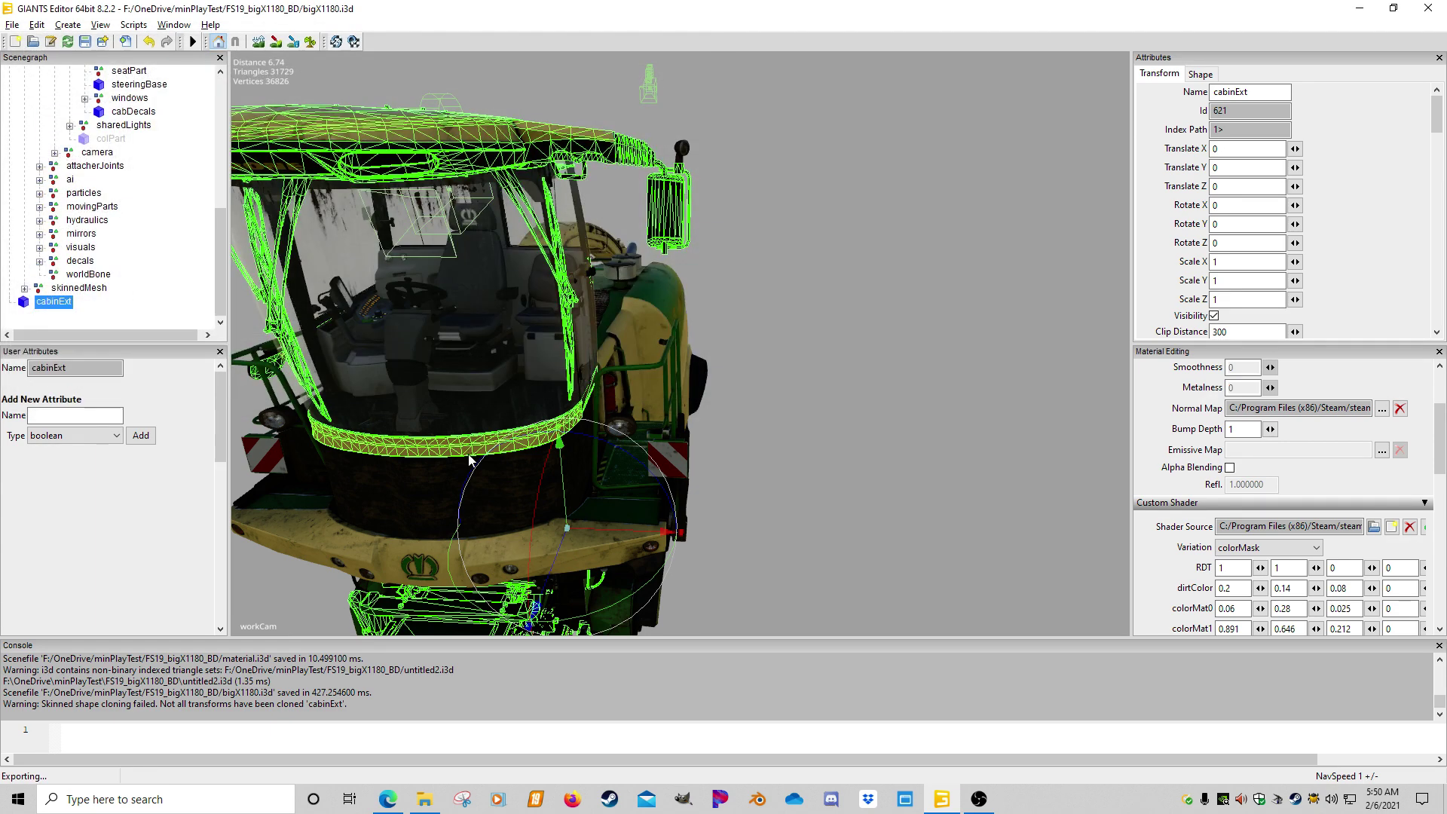
click(387, 798)
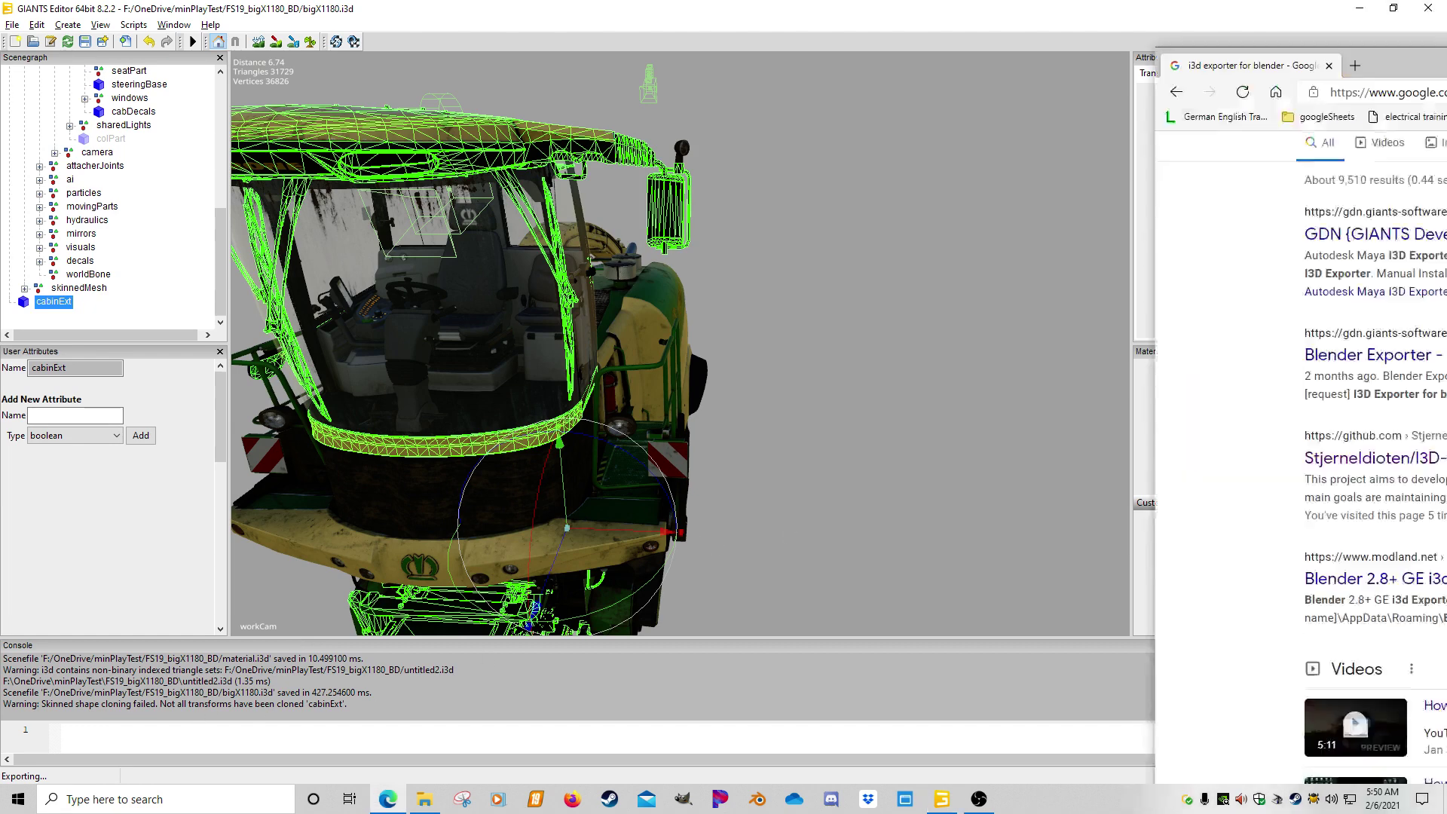
scroll(450, 175, up, 1)
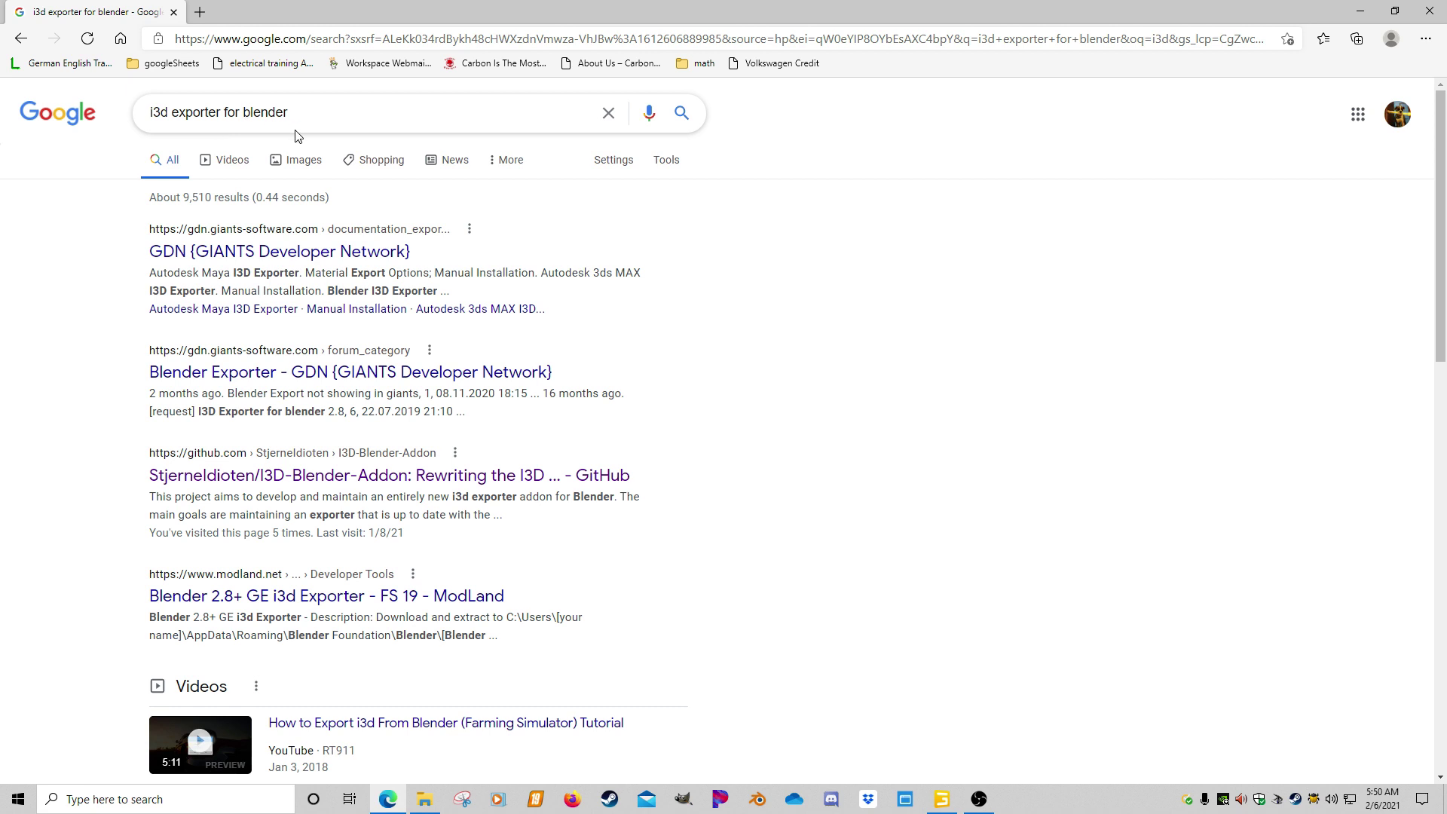
scroll(316, 414, down, 1)
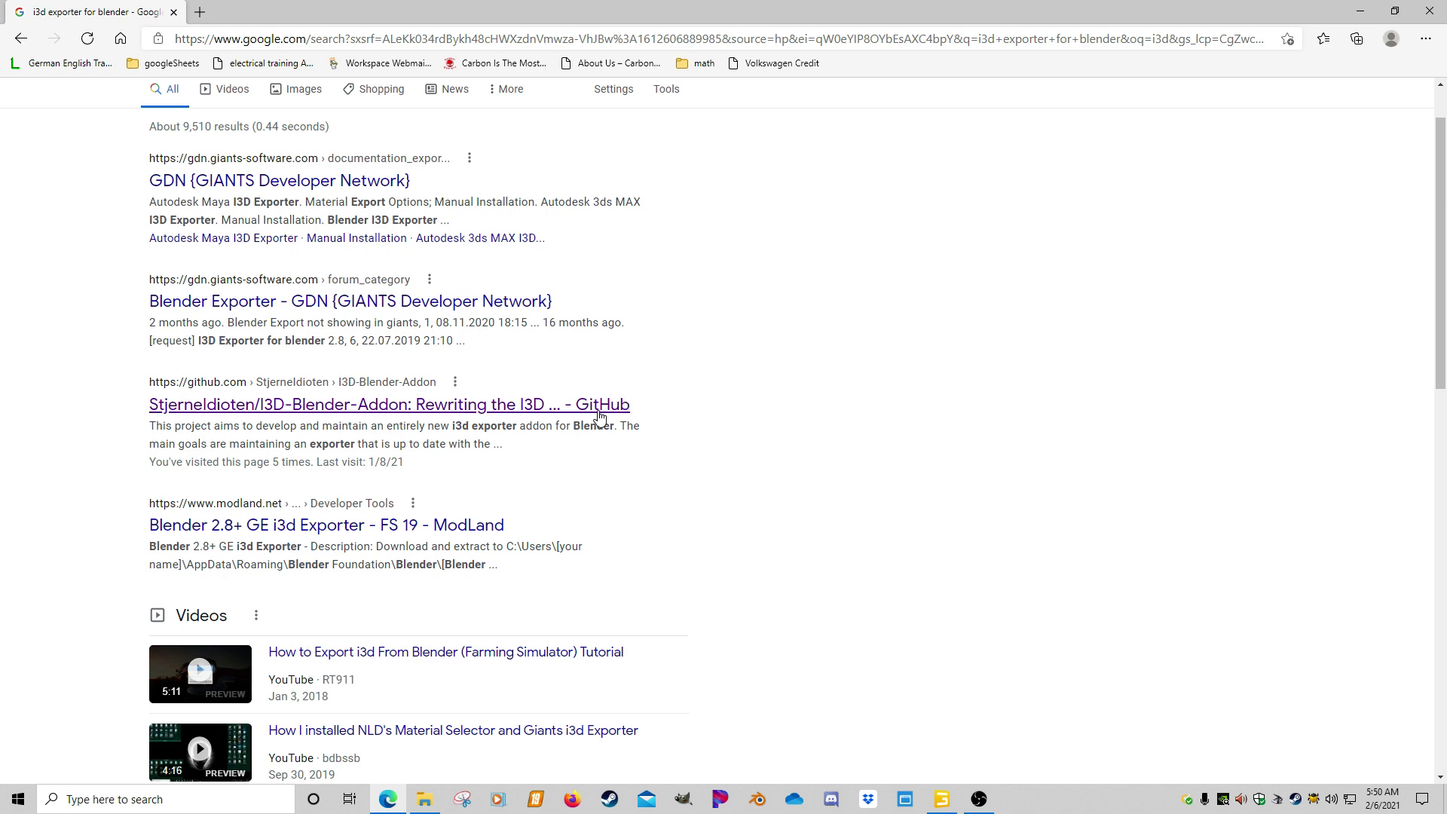
drag(550, 12, 1446, 63)
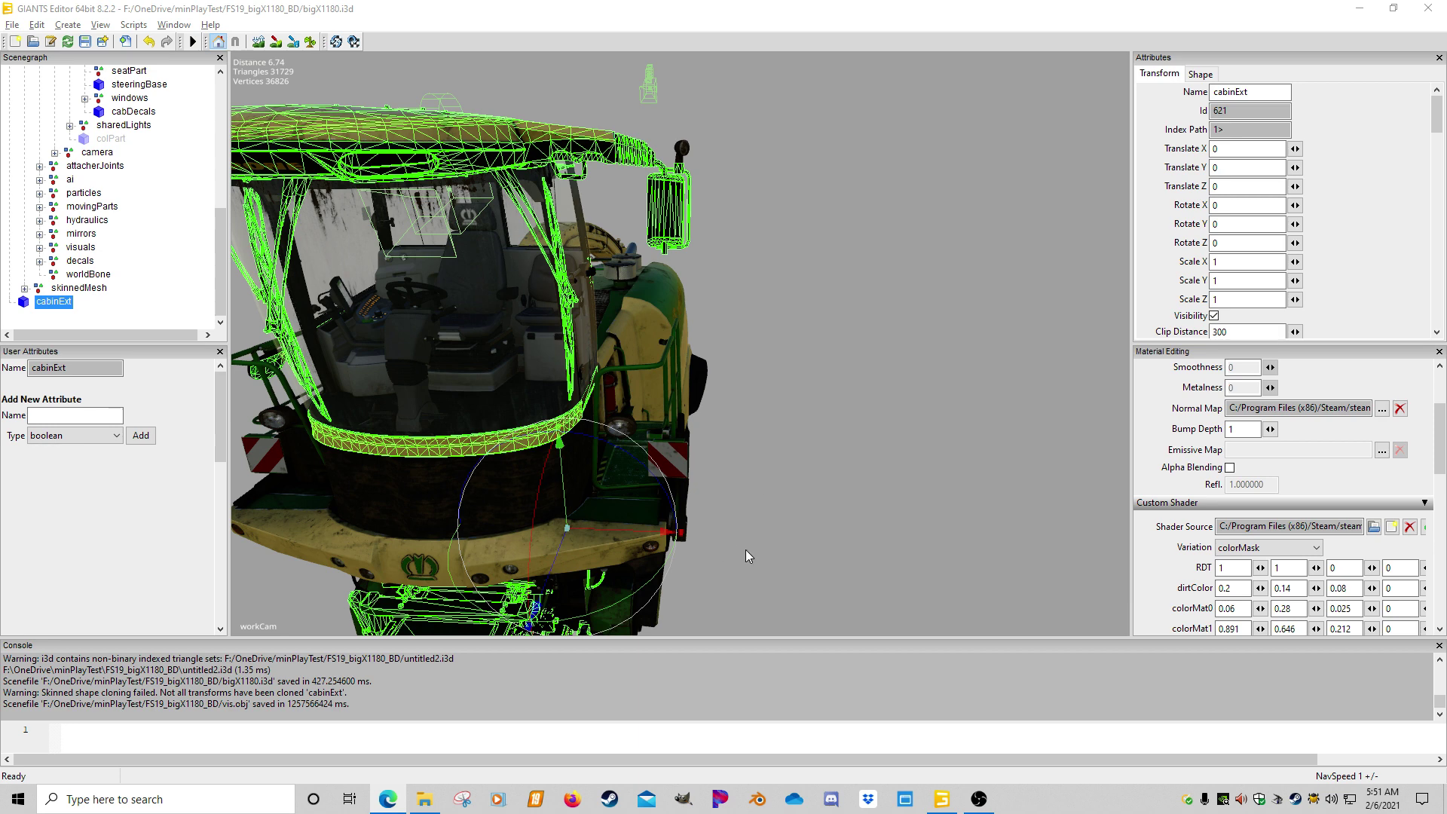
Launch Blender and import vis.obj as a Wavefront OBJ from the FS19_bigX1180_BD folder.
click(764, 806)
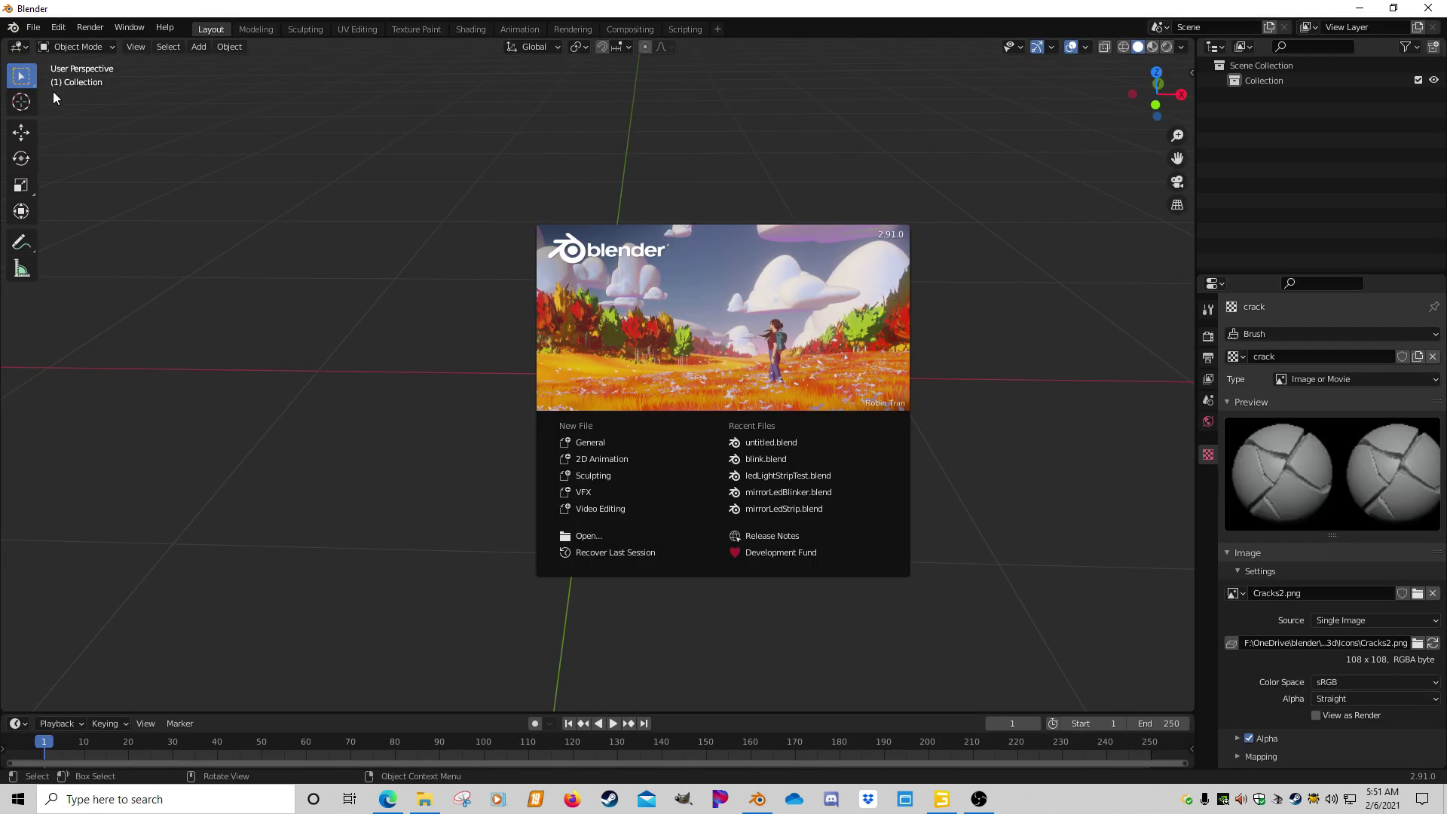
click(38, 28)
mouse_move(83, 229)
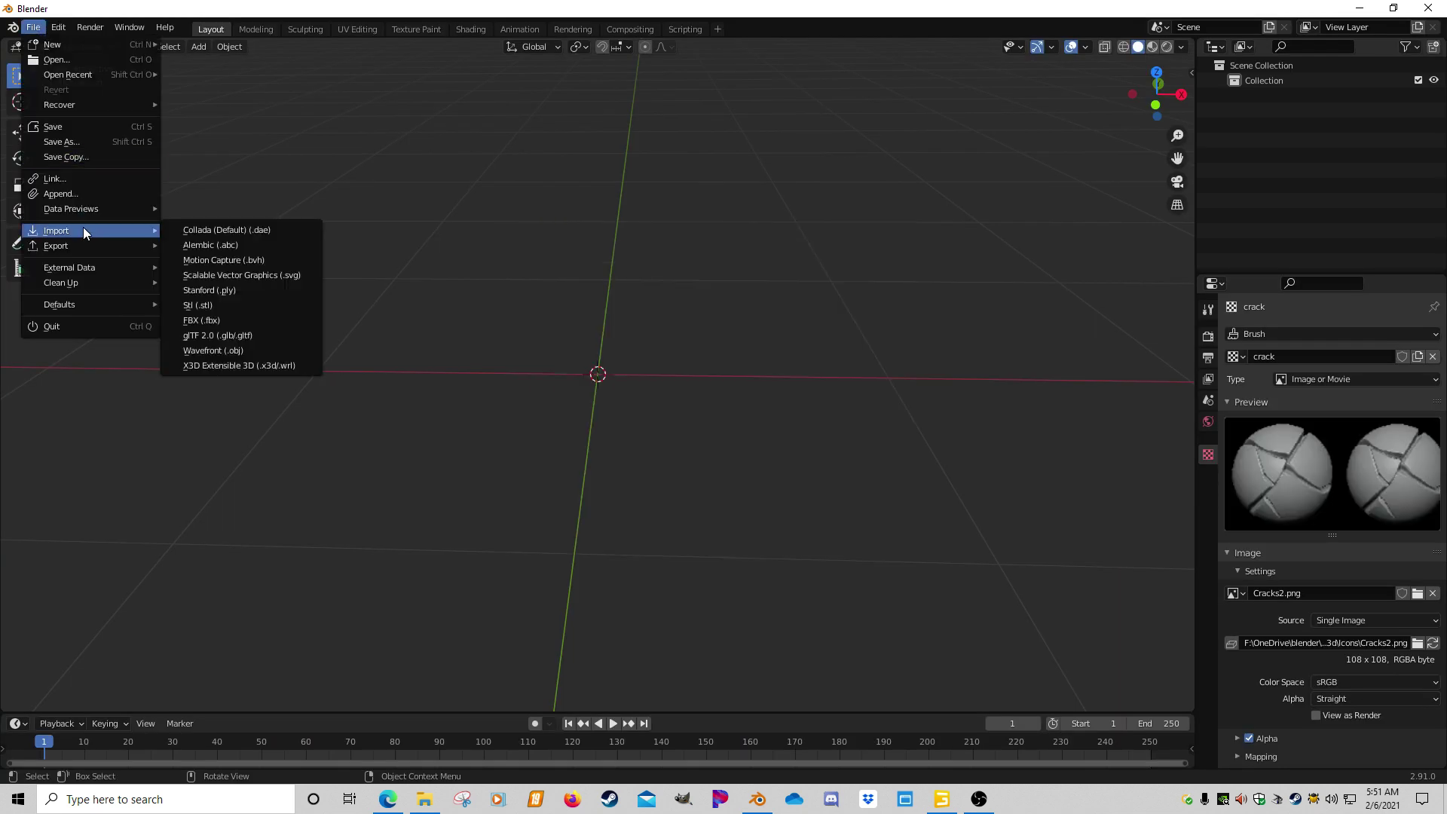
click(220, 350)
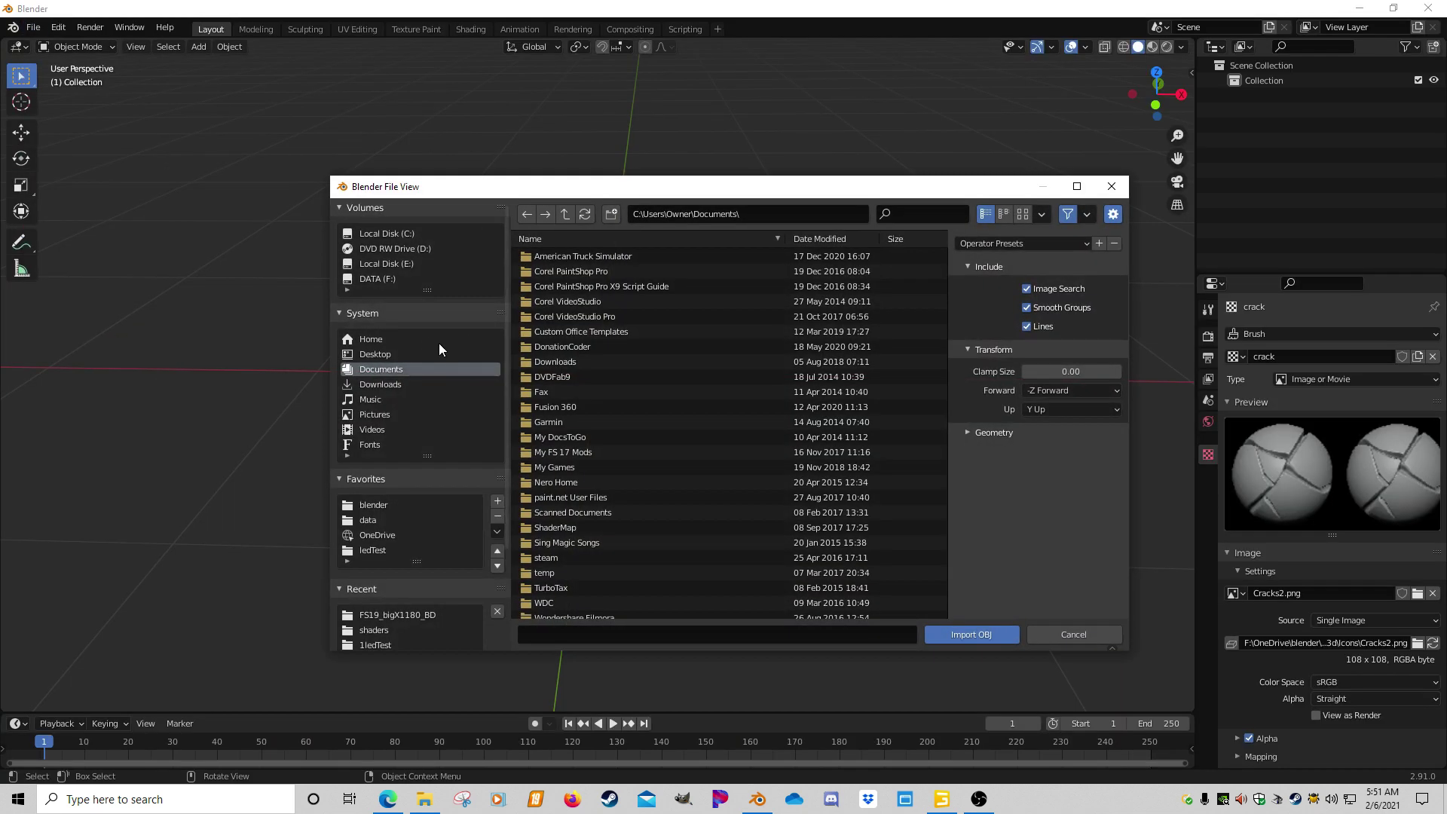
click(391, 613)
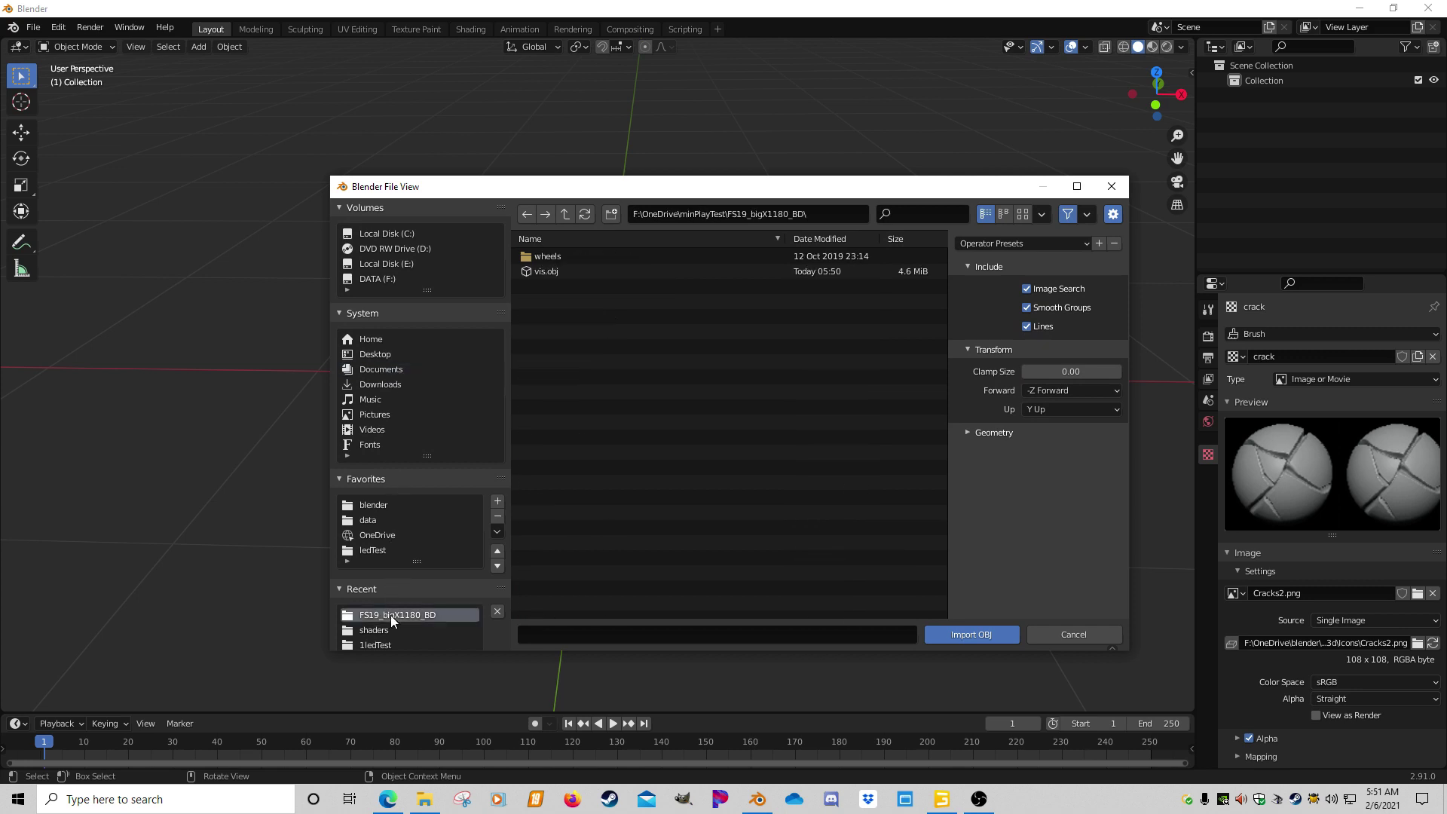
click(541, 271)
double_click(541, 272)
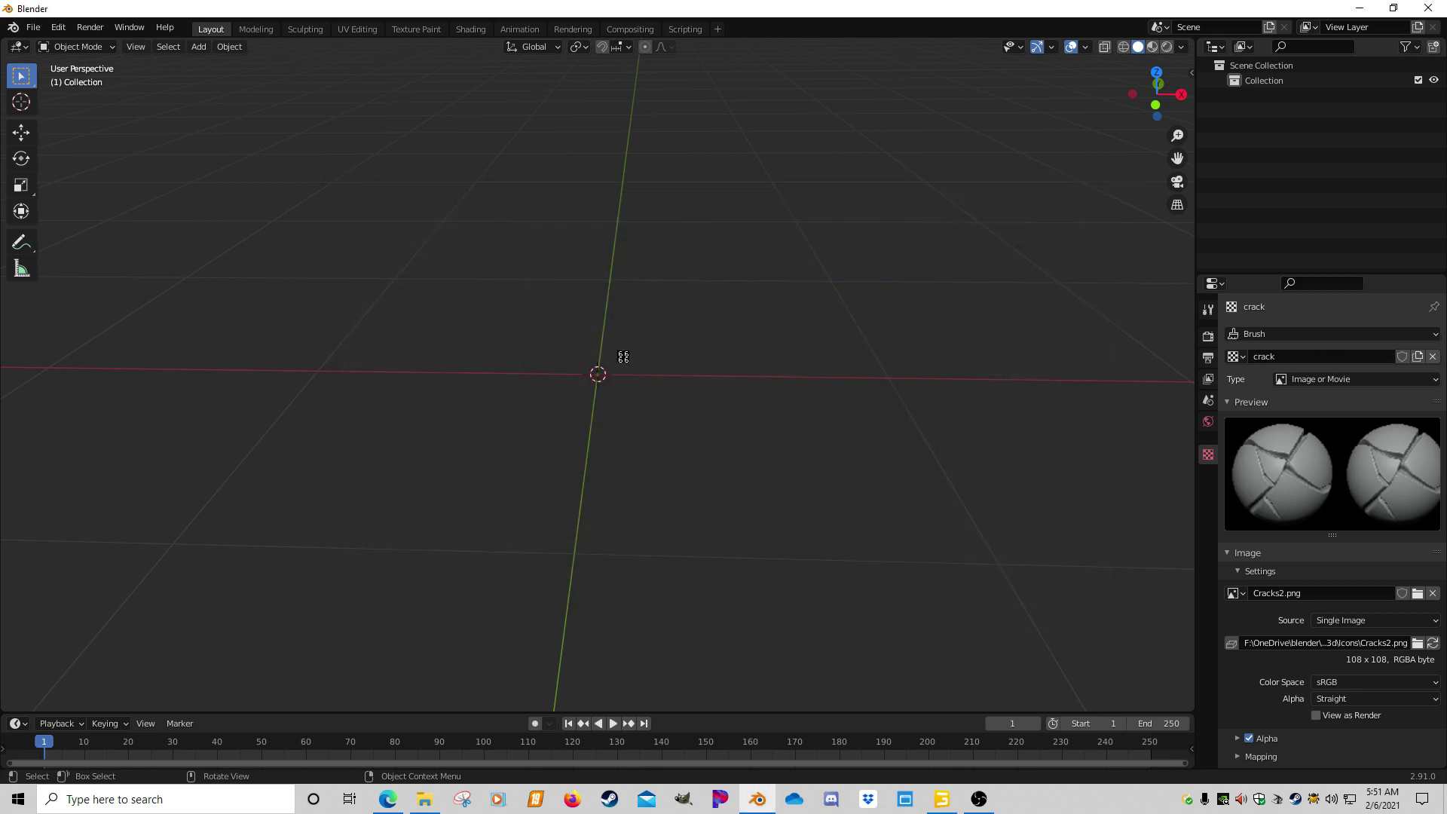
Enter Edit Mode on vis in front view, clear the selection and switch to face select.
scroll(622, 362, down, 6)
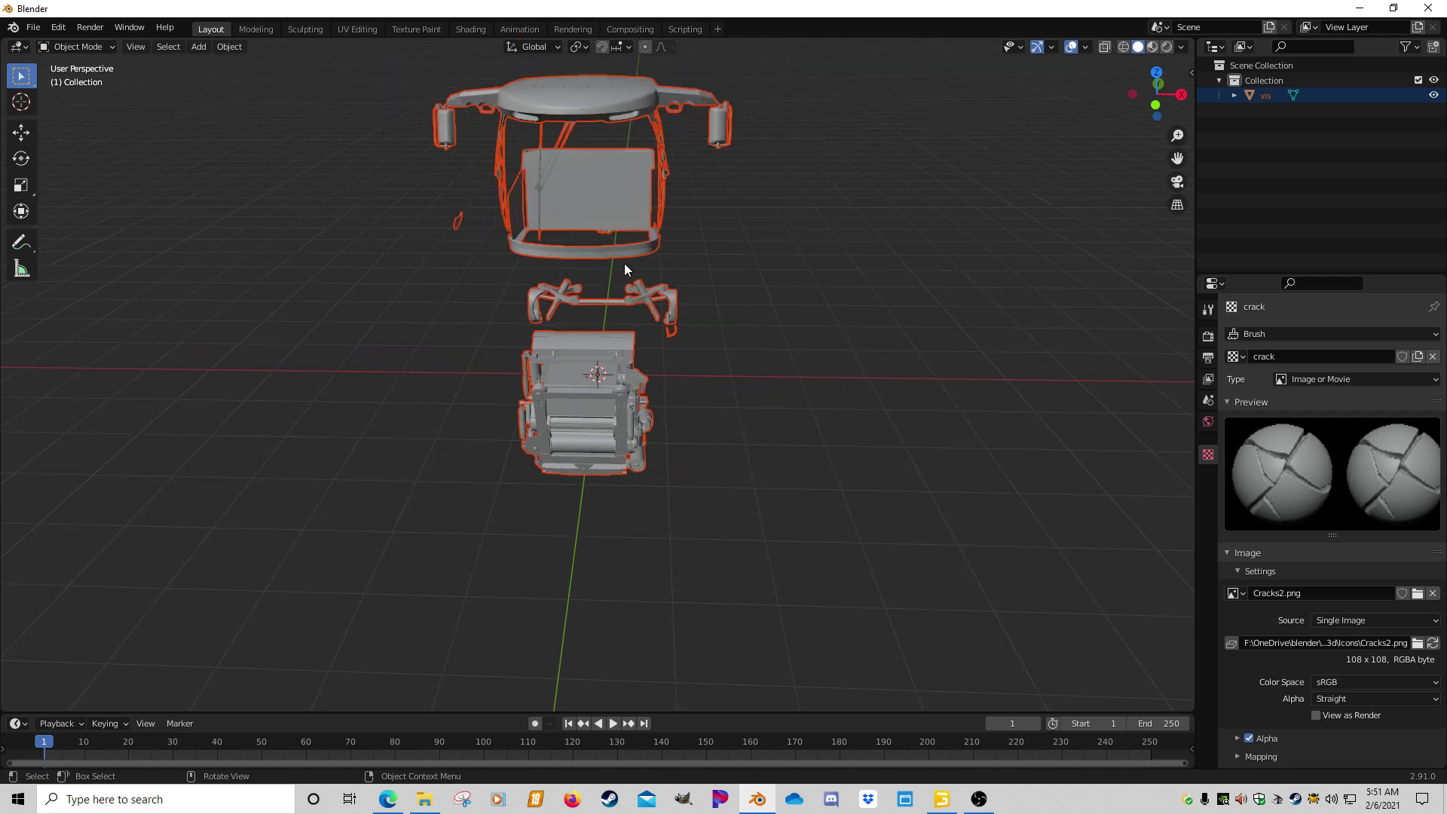
shift+middle_drag(615, 184, 618, 334)
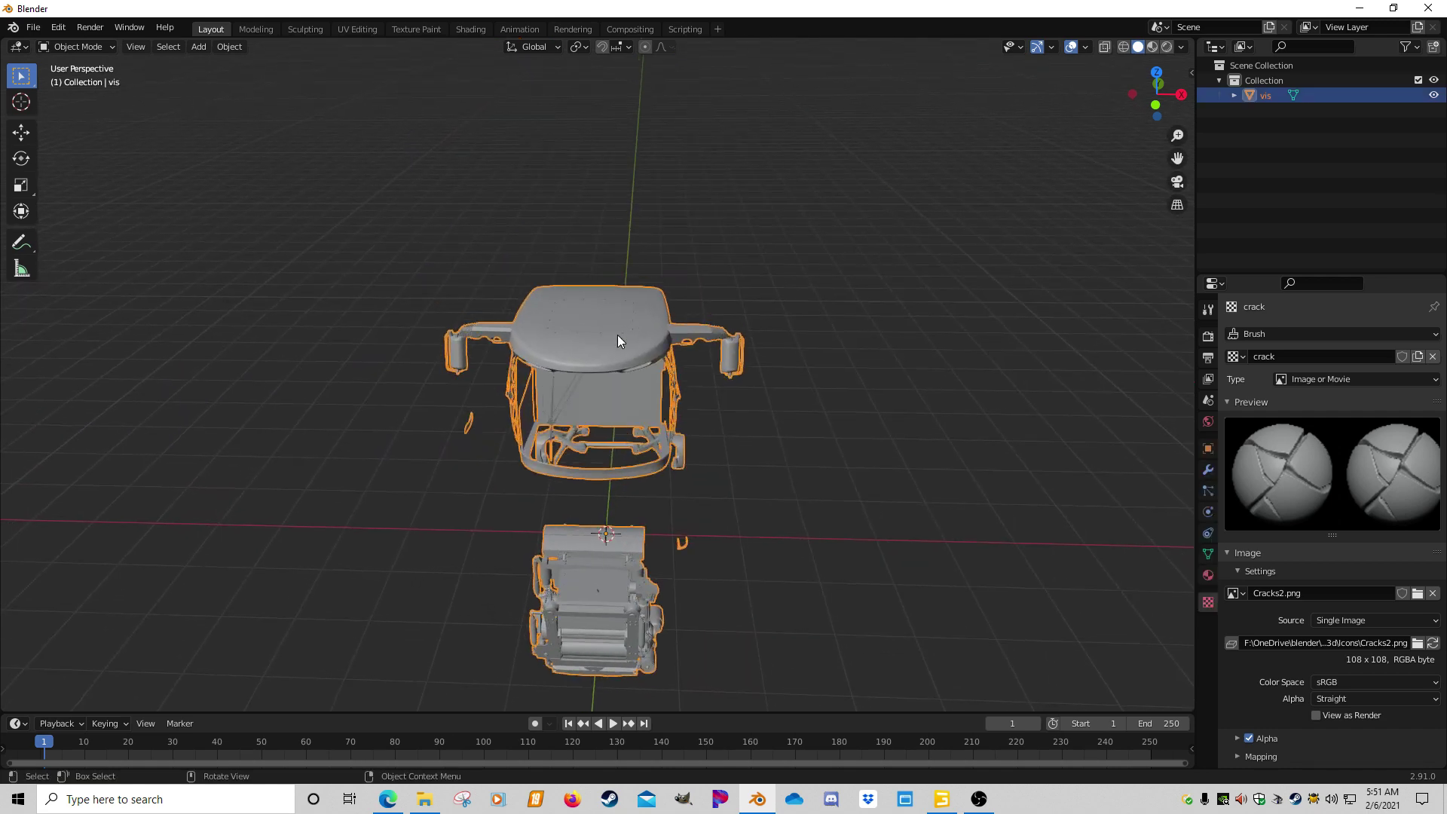
key(Tab)
scroll(669, 346, up, 4)
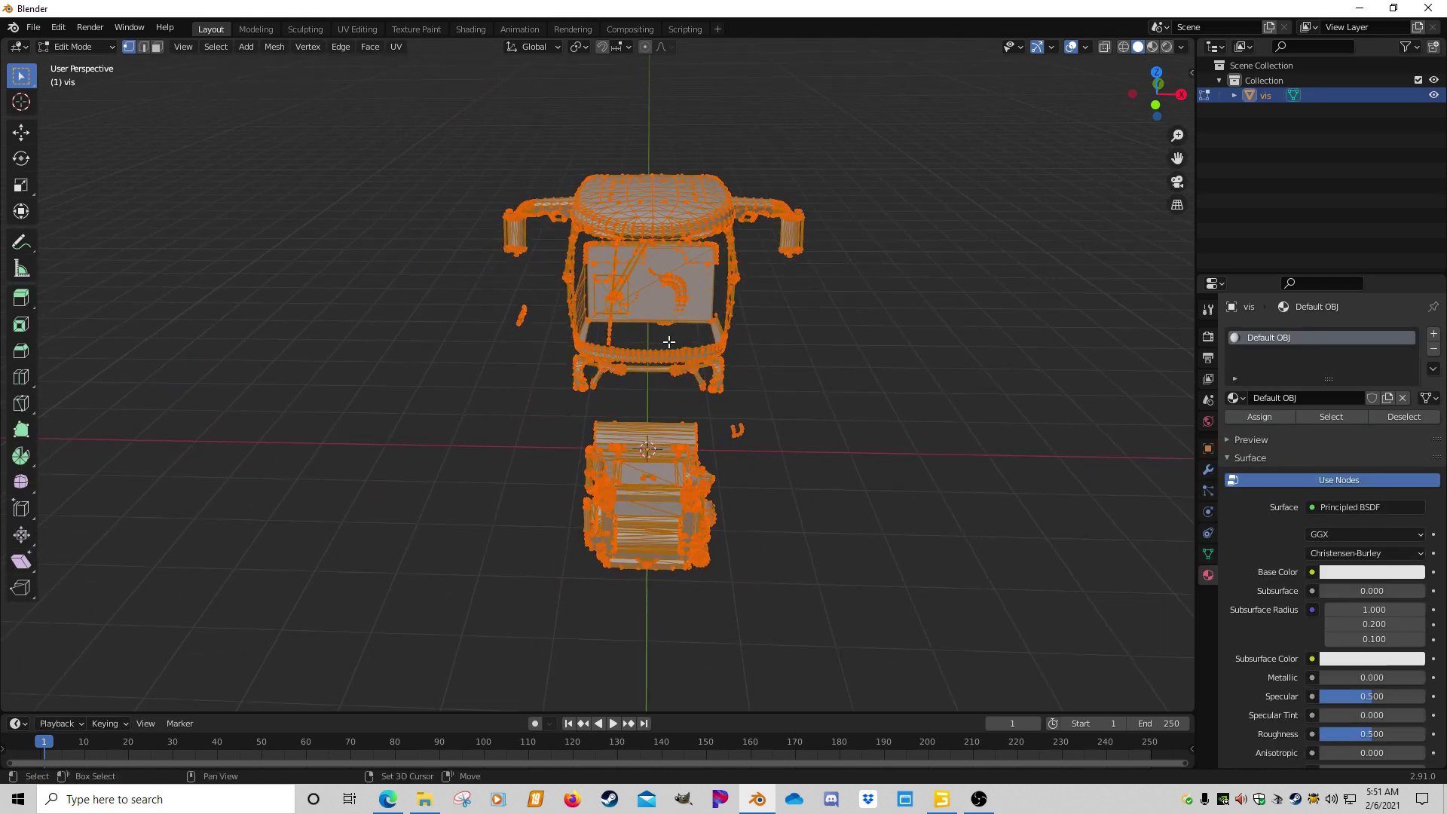
key(KP_1)
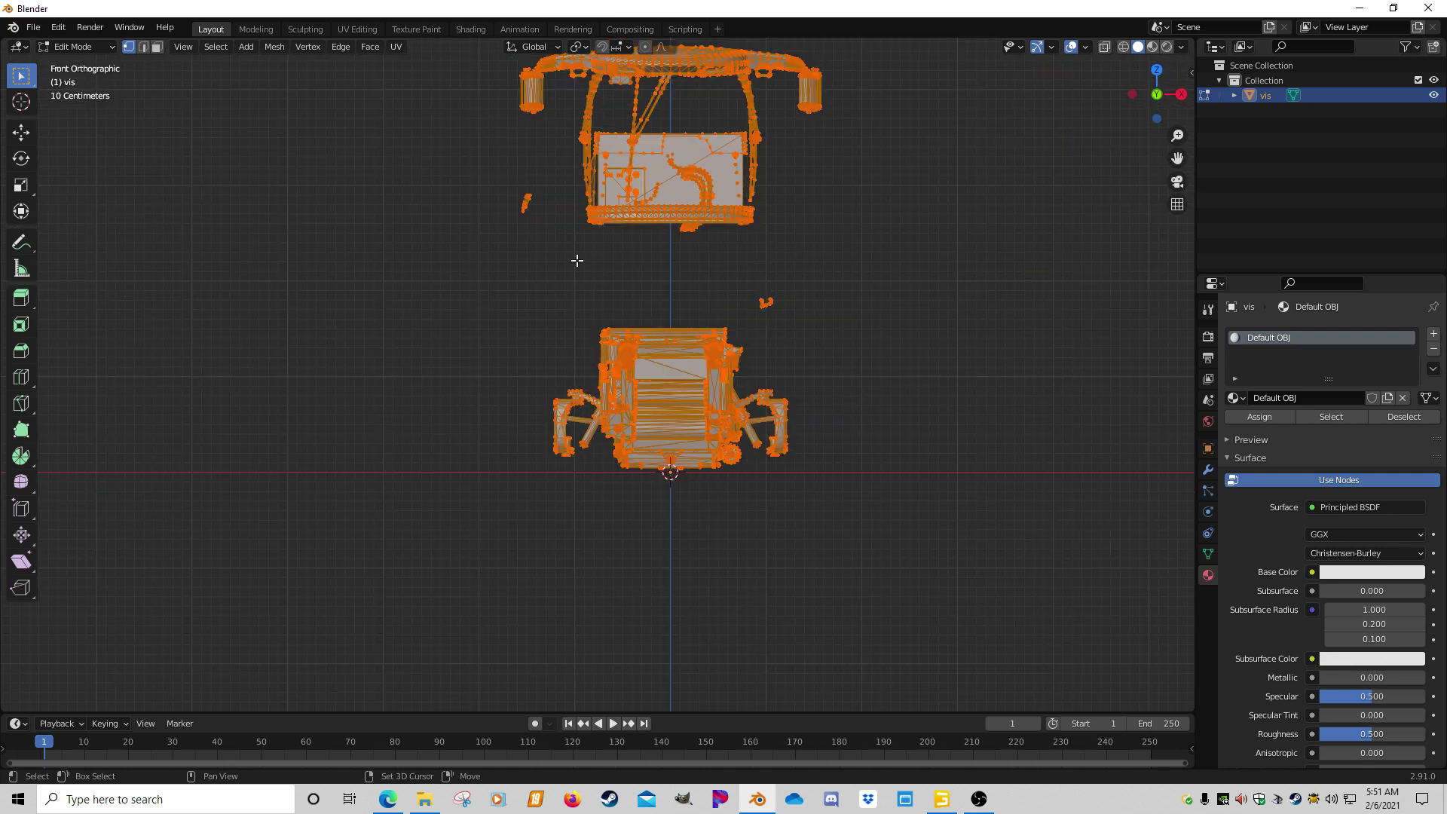
shift+middle_drag(575, 259, 585, 508)
click(685, 491)
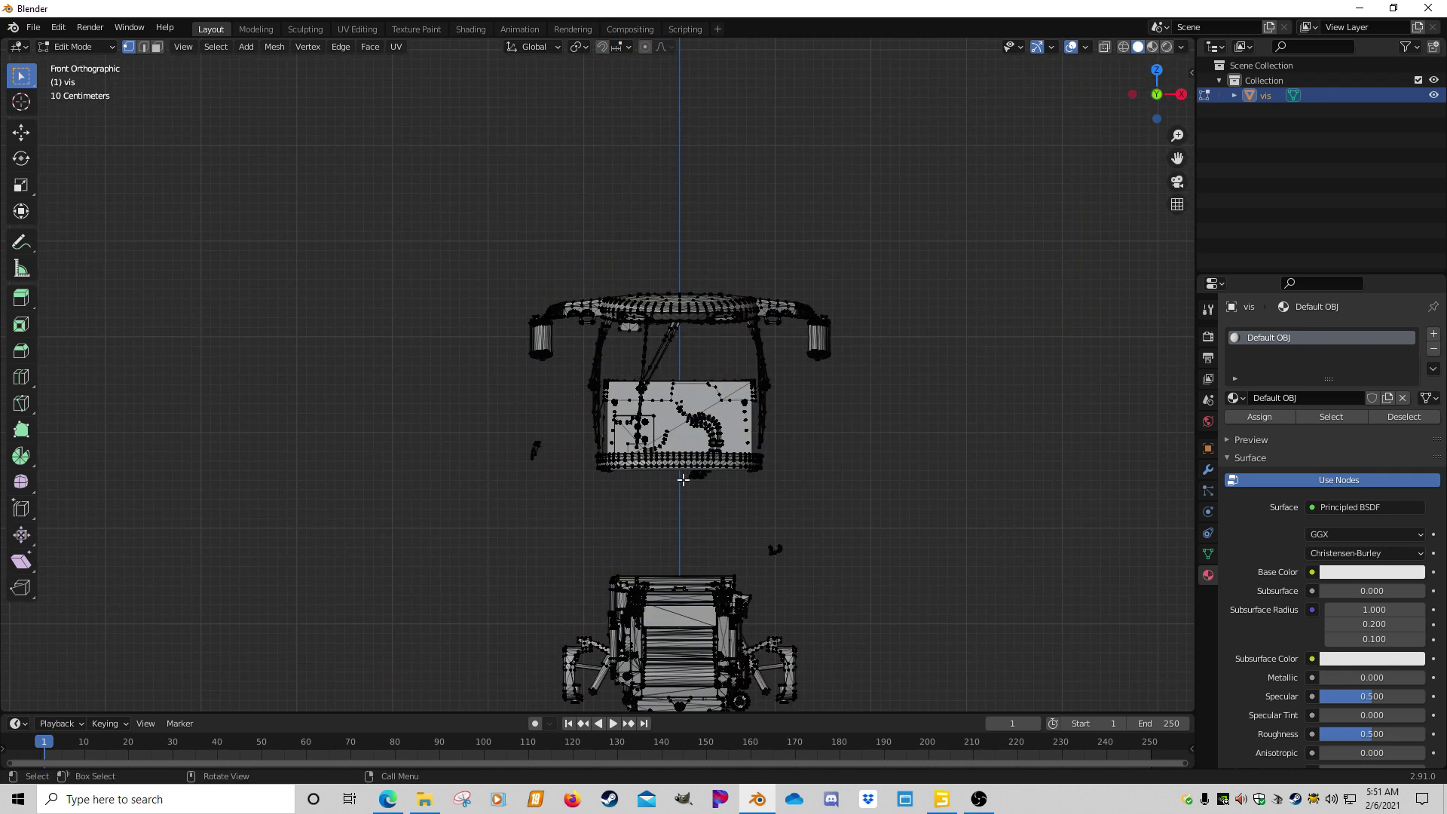
scroll(683, 479, up, 5)
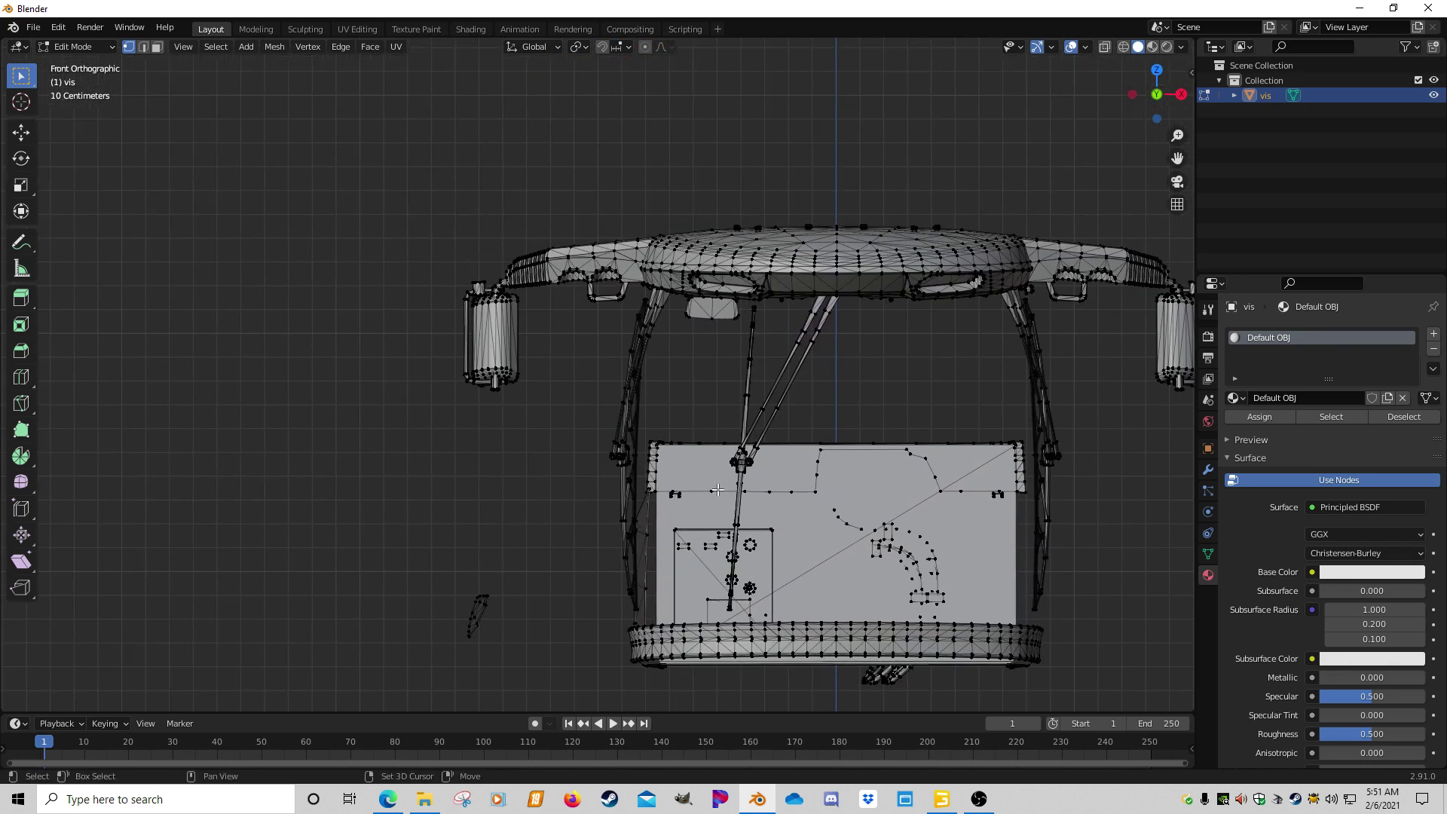
scroll(582, 422, up, 1)
click(156, 46)
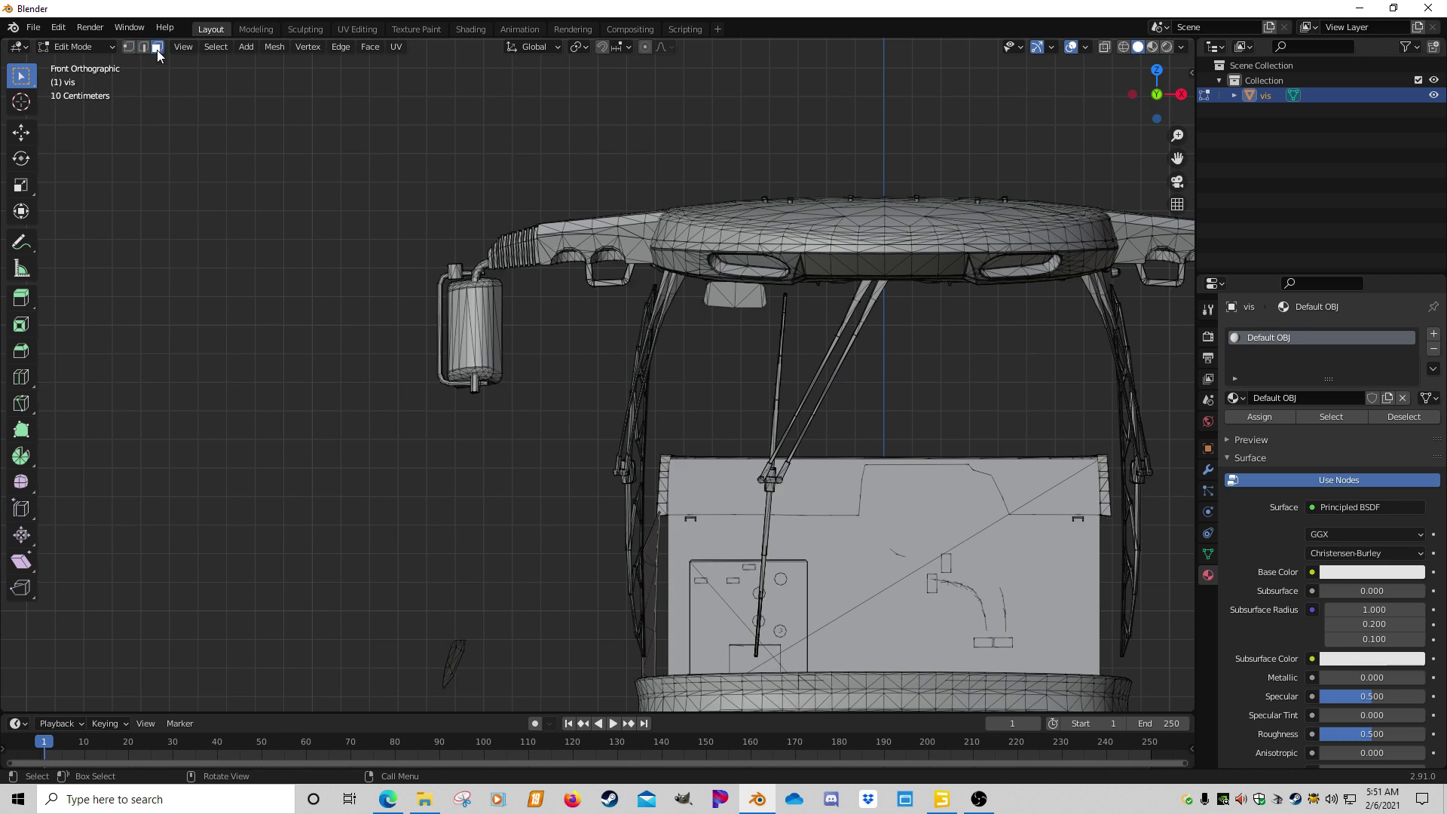
Box-select the LED strip on the left mirror housing.
shift+middle_drag(453, 363, 388, 325)
scroll(370, 317, up, 1)
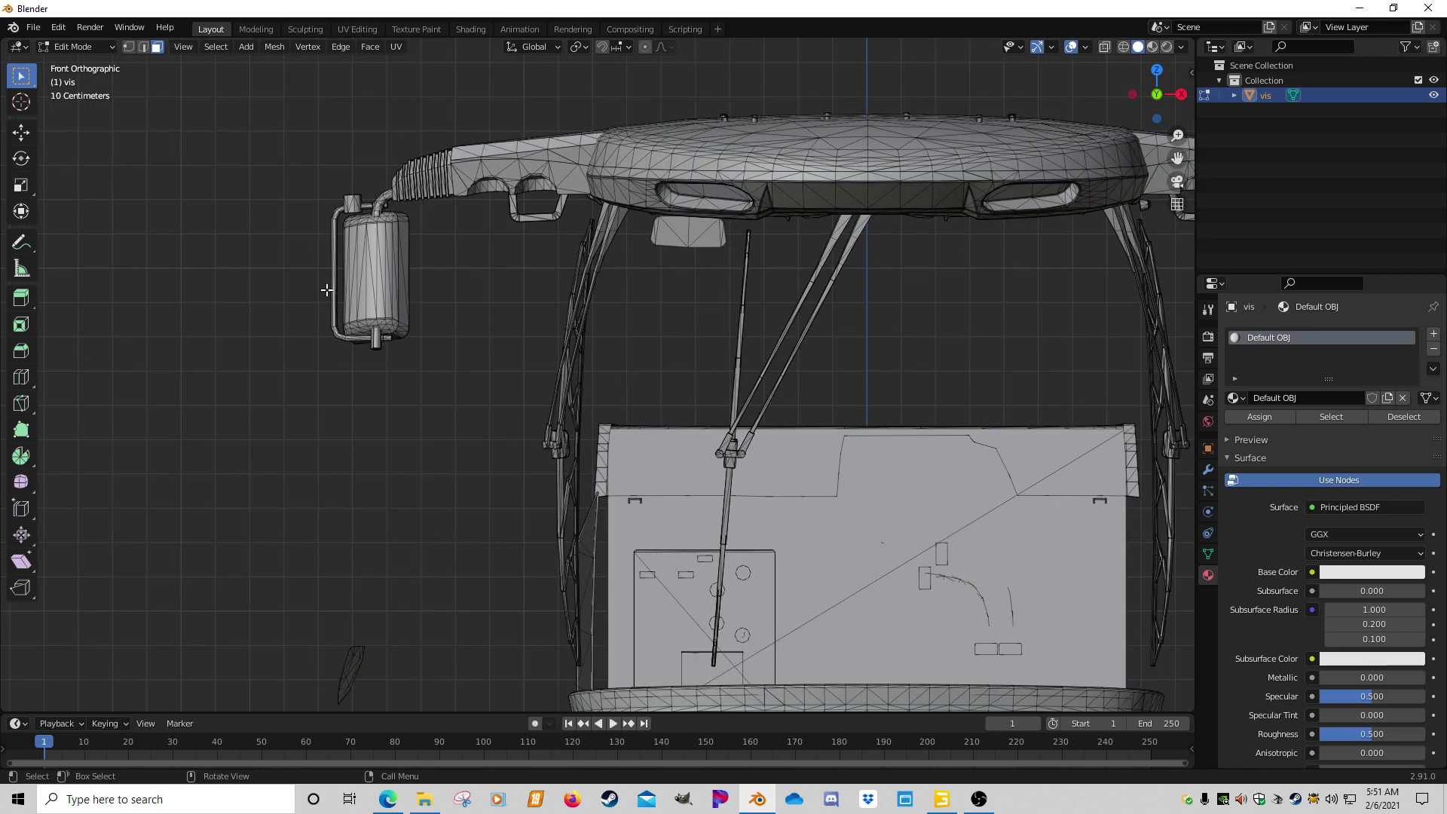
key(c)
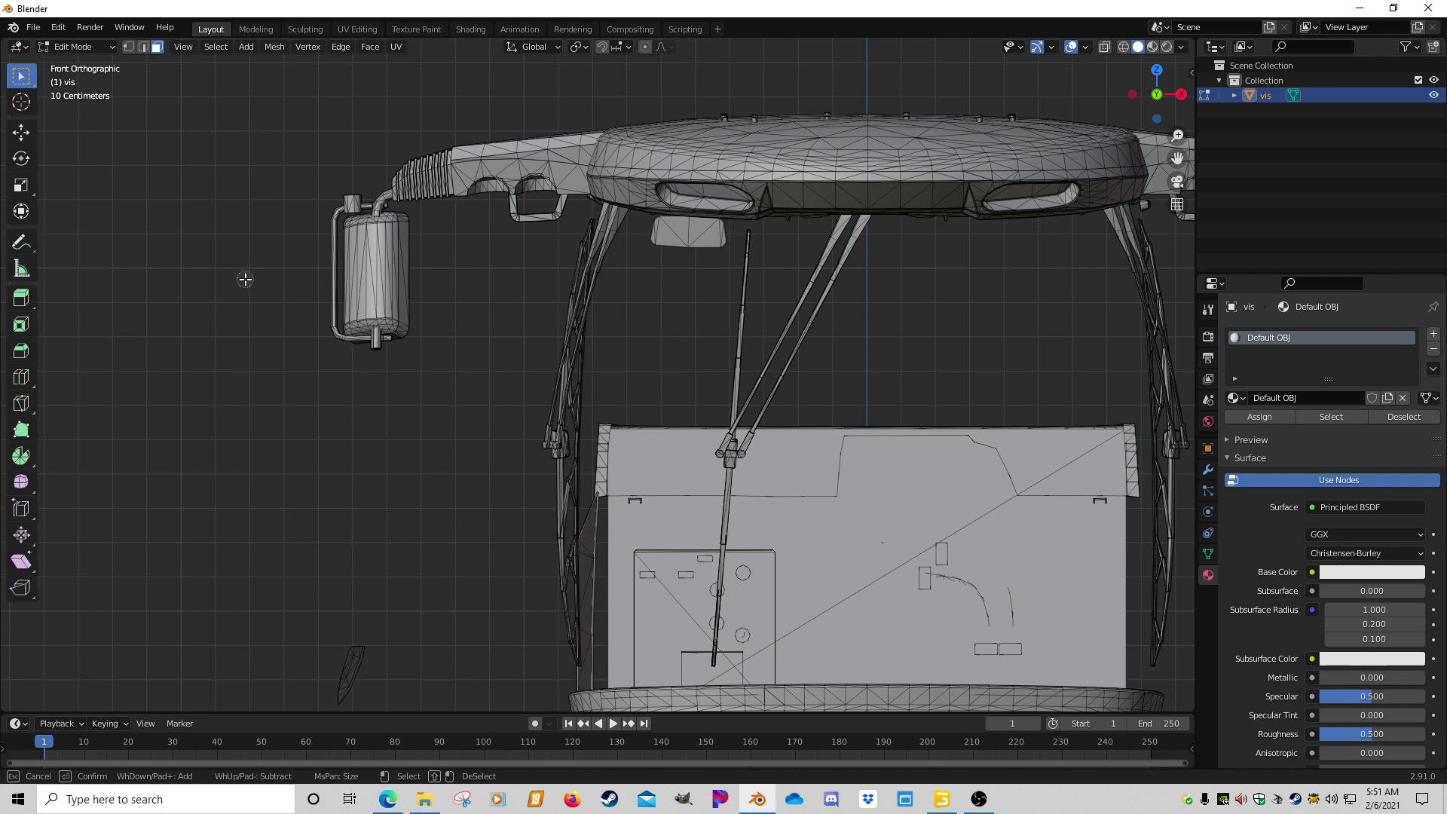
key(Escape)
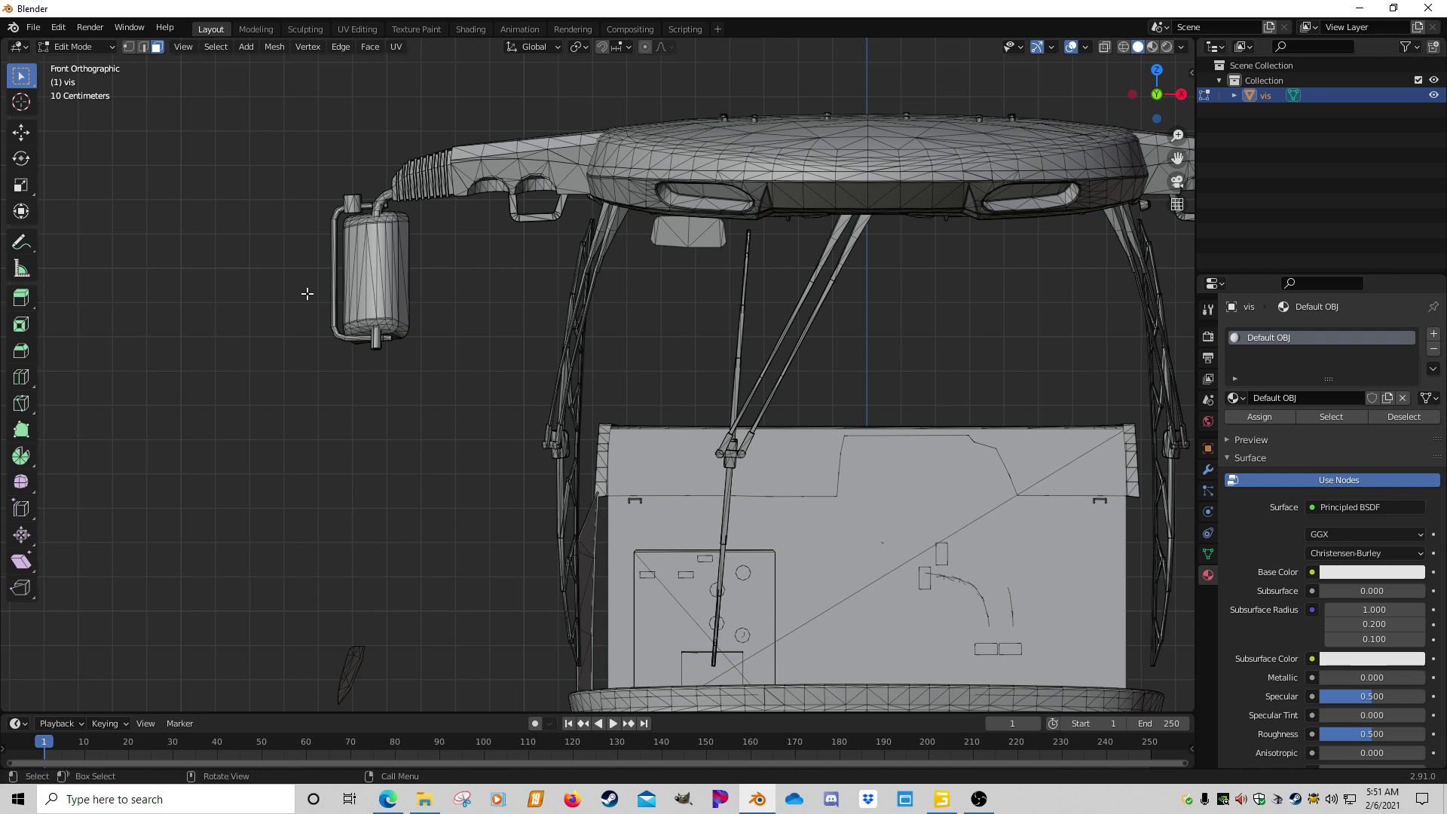
key(b)
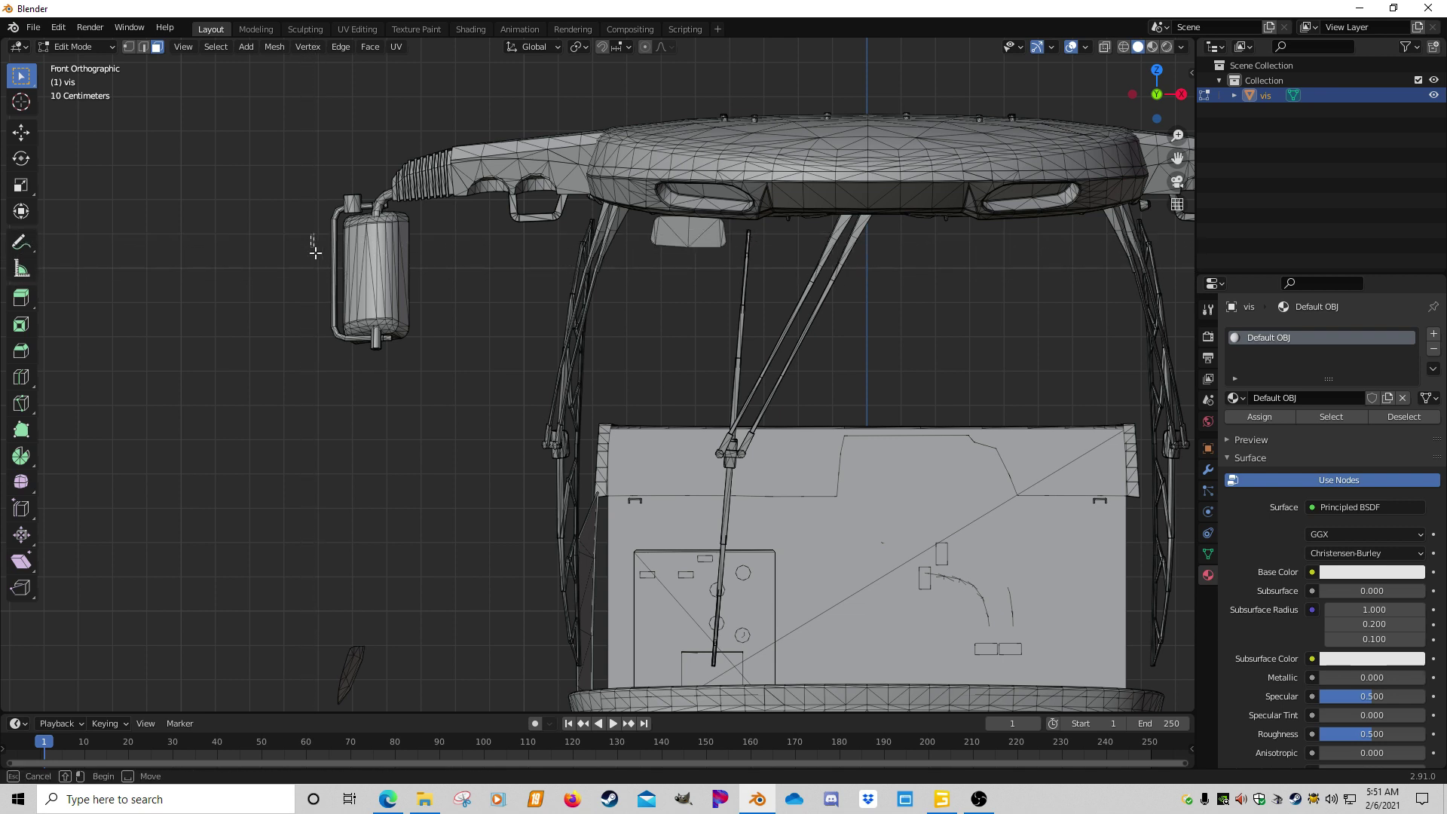
drag(311, 234, 340, 295)
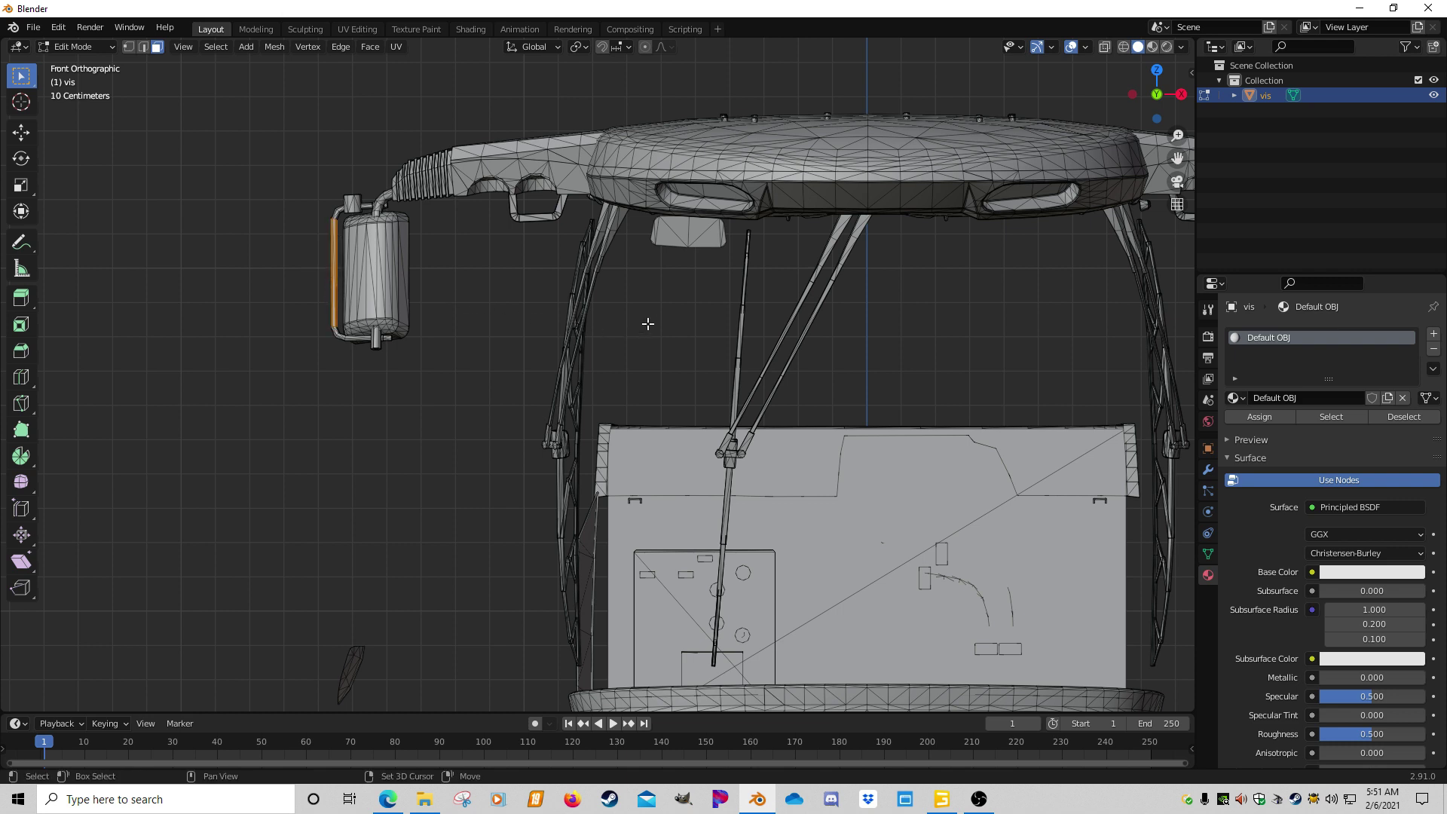
Add the right mirror's LED strip to the selection with circle select.
shift+middle_drag(645, 324, 226, 362)
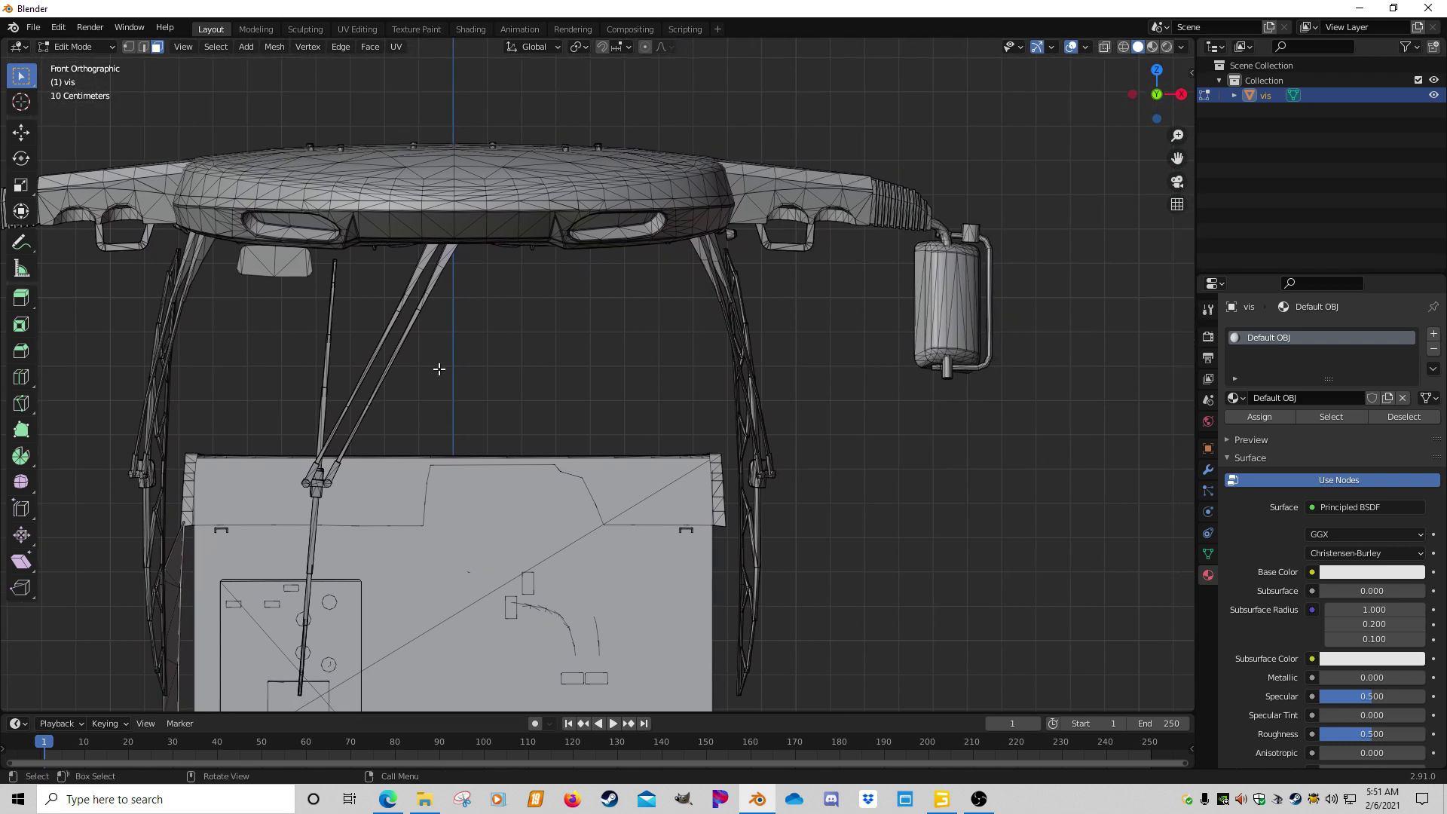
scroll(440, 365, down, 2)
key(c)
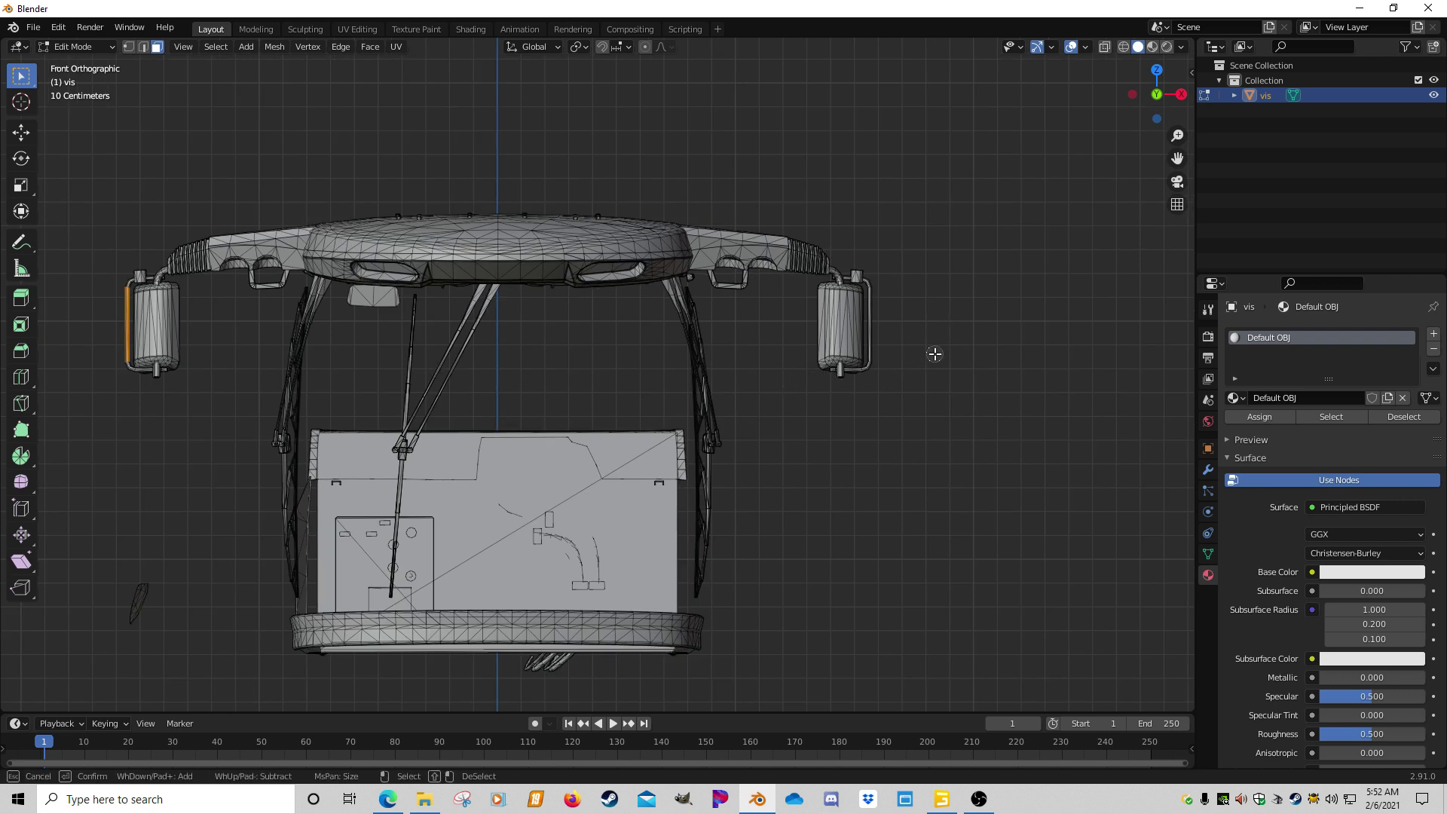
key(Escape)
shift+middle_drag(917, 372, 769, 413)
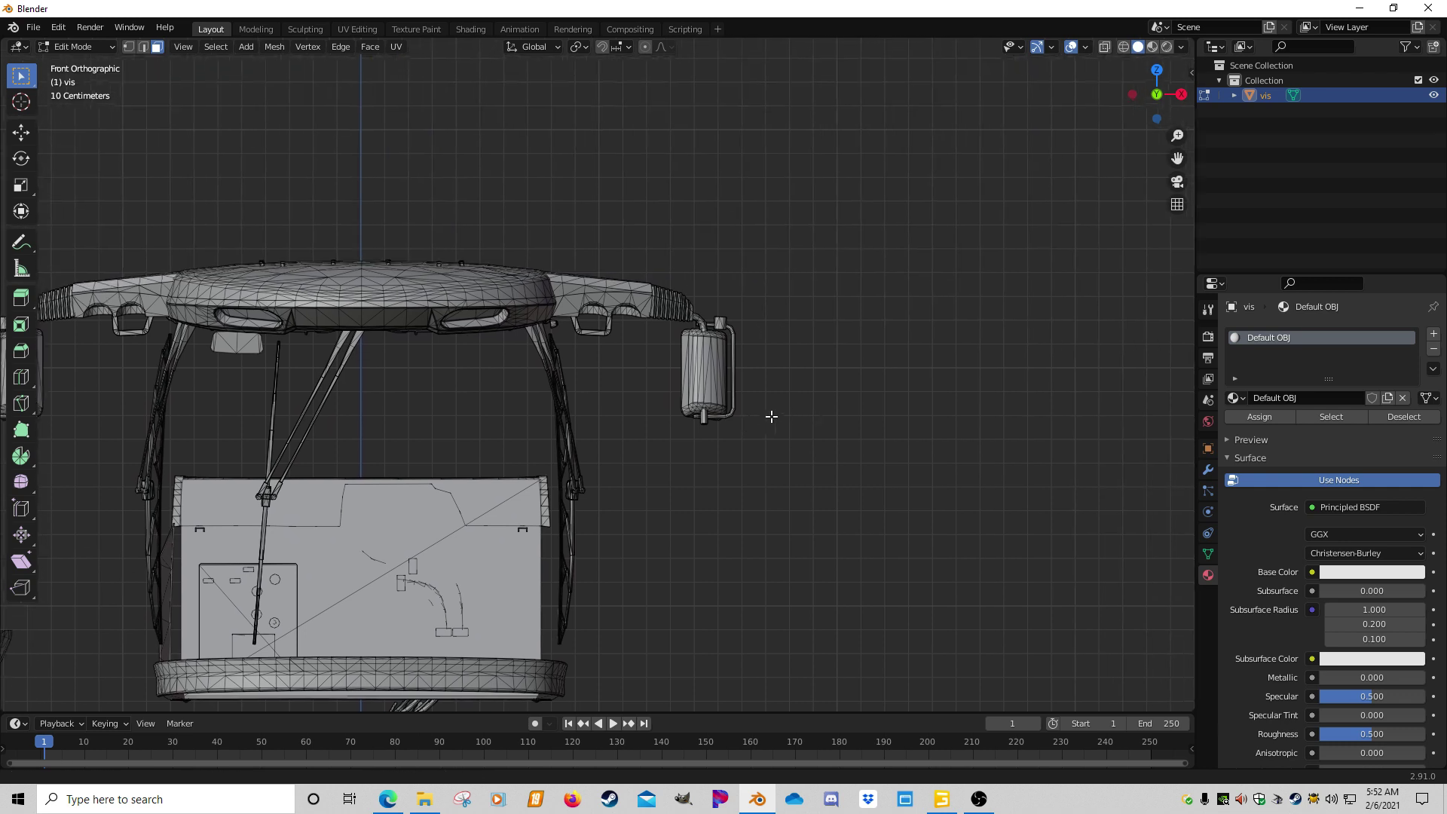
scroll(846, 384, up, 4)
shift+middle_drag(911, 365, 728, 385)
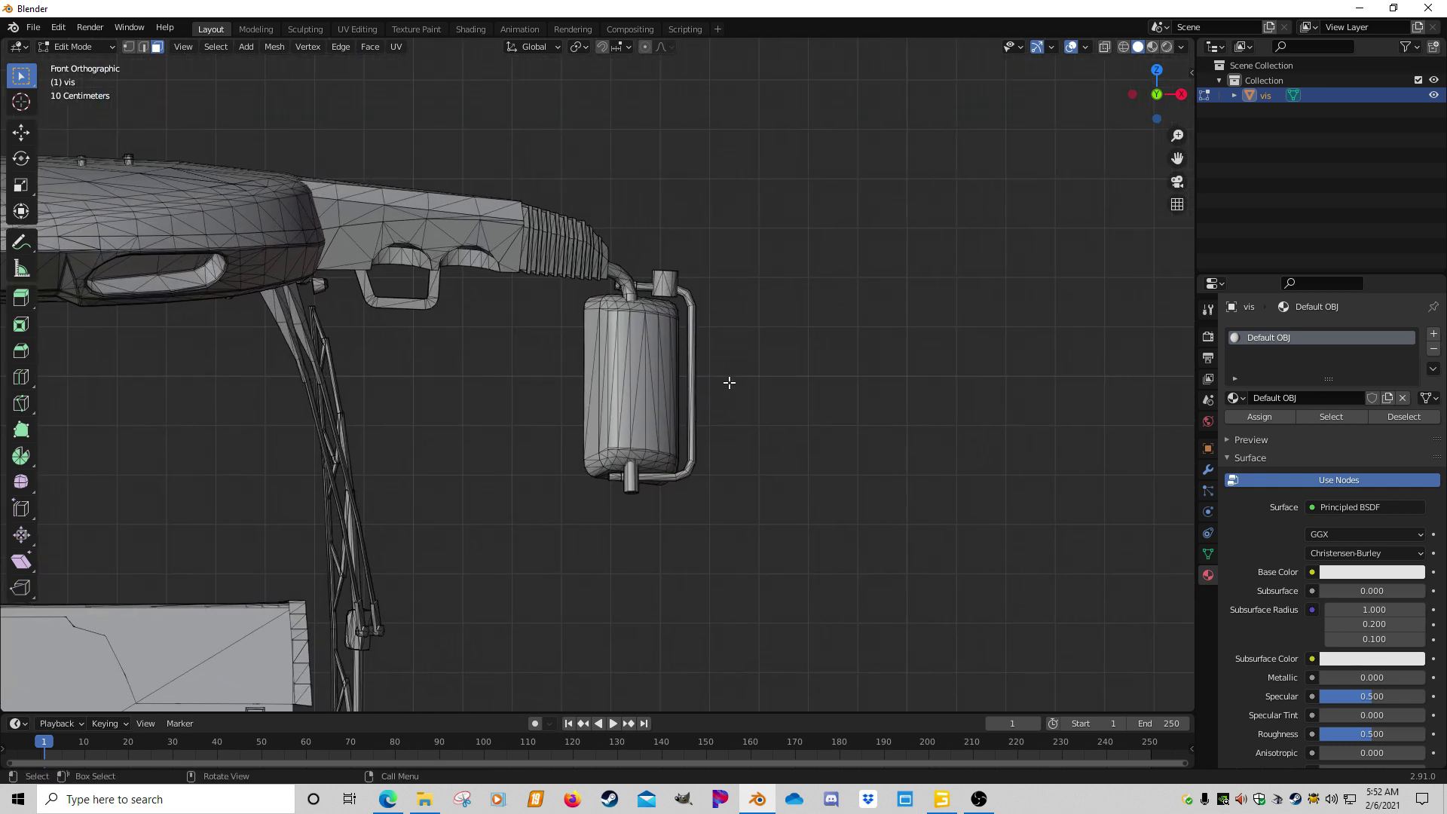
key(c)
drag(710, 382, 690, 382)
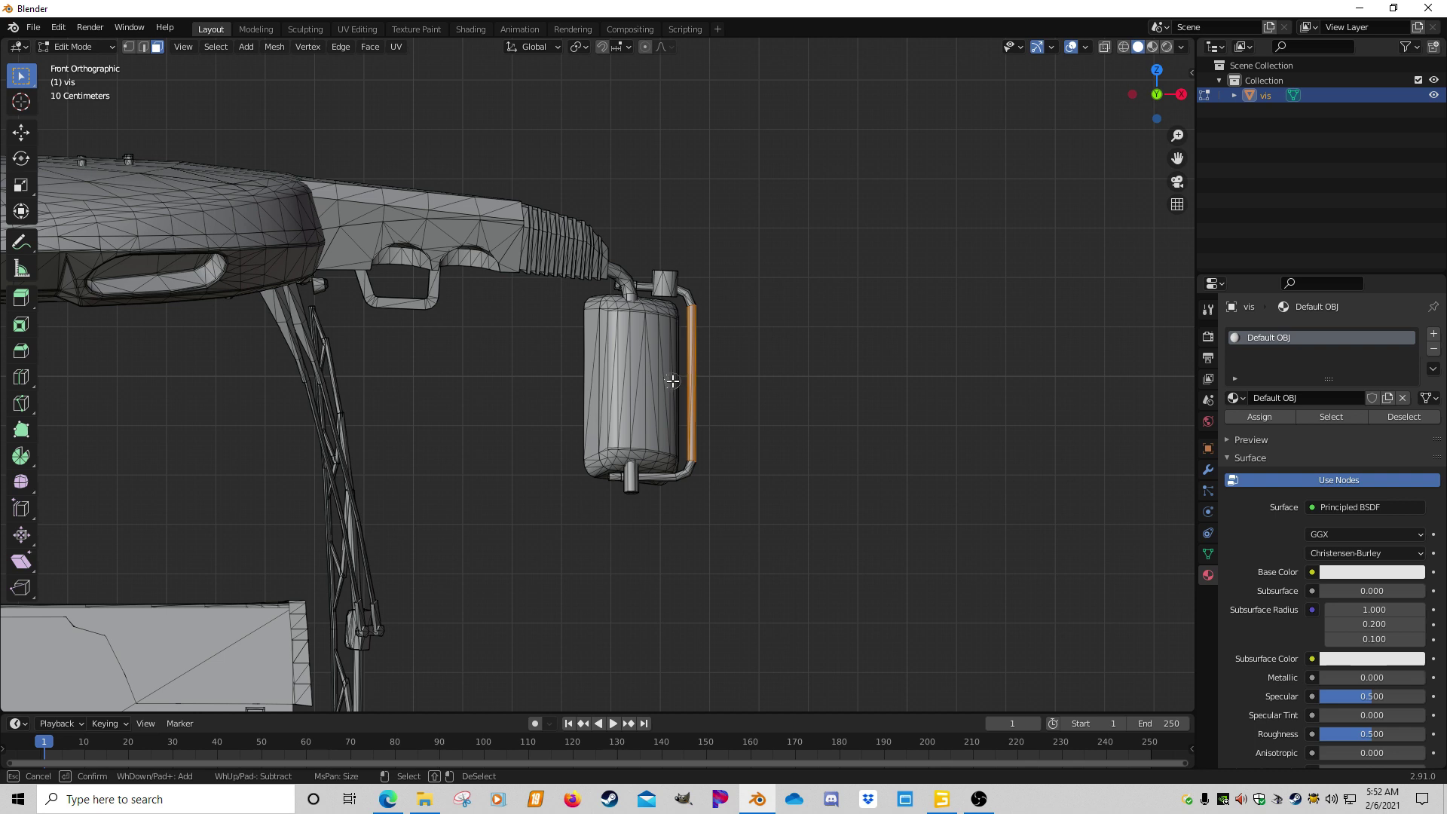
right_click(765, 390)
Separate the selected LED strips into a new object and return to Object Mode.
key(p)
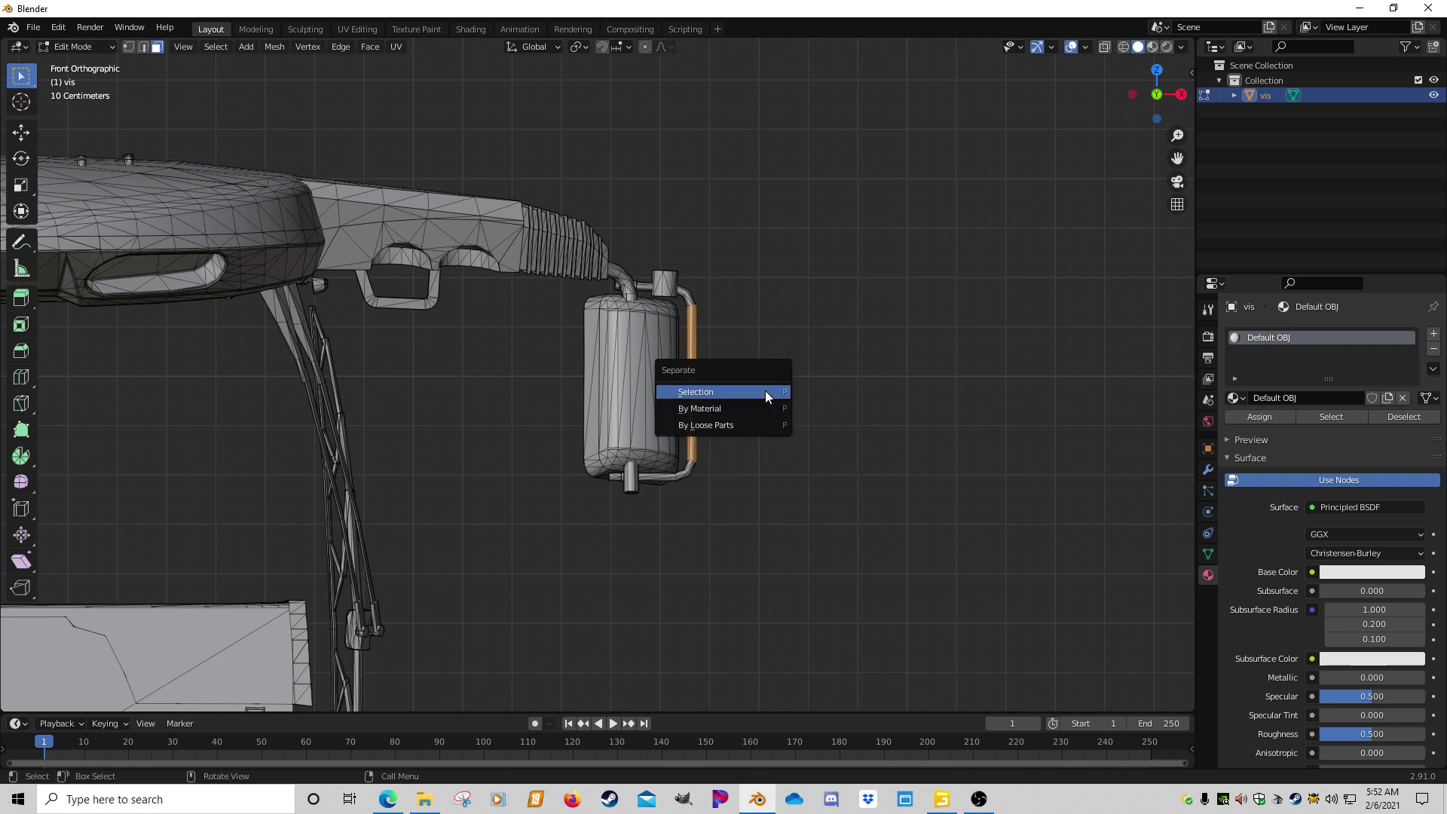
click(693, 392)
key(Tab)
Delete the original vis cab object, then zoom out to both LED strips.
click(733, 424)
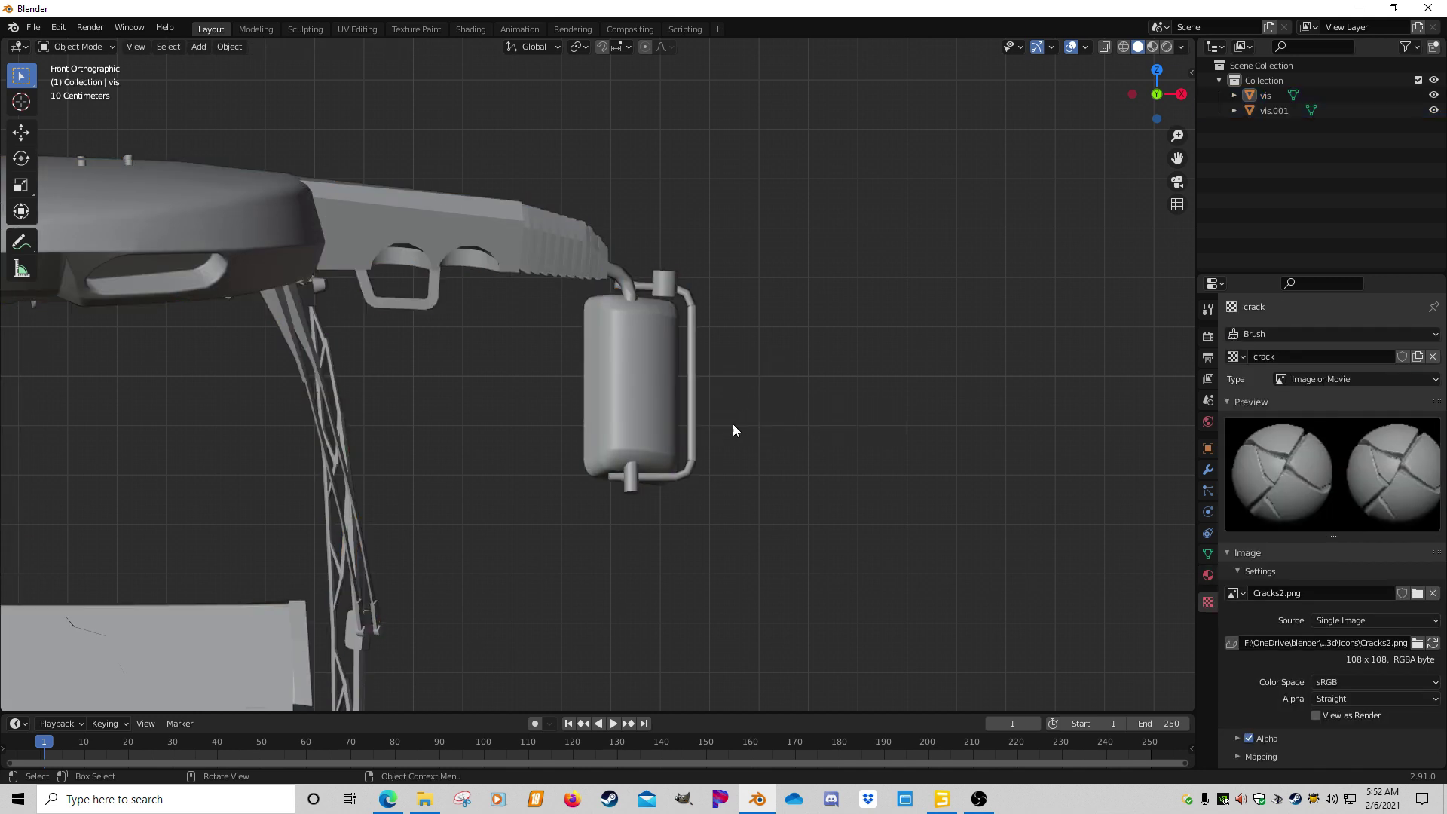
click(653, 411)
key(Delete)
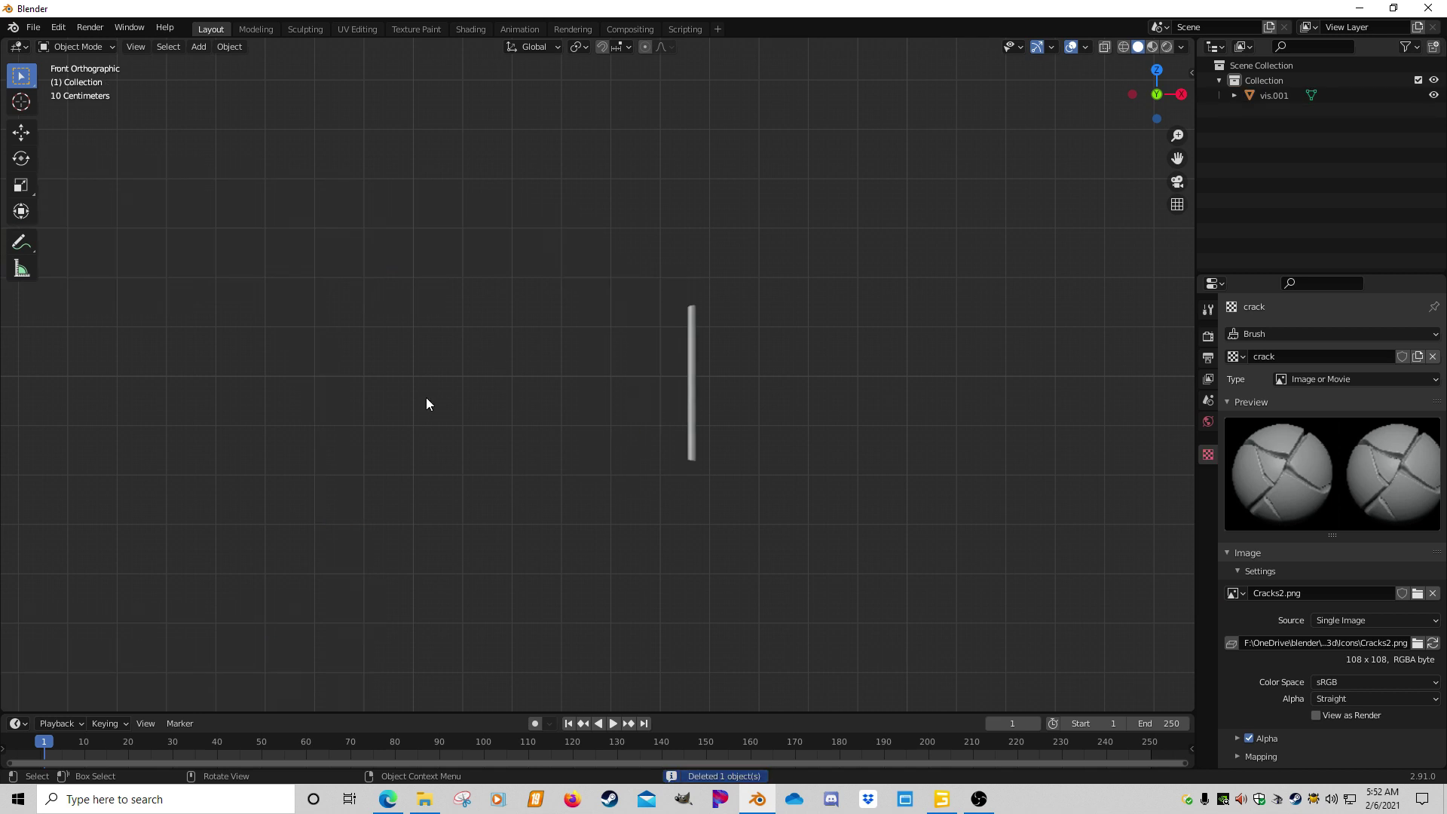
scroll(594, 459, down, 3)
scroll(594, 458, down, 6)
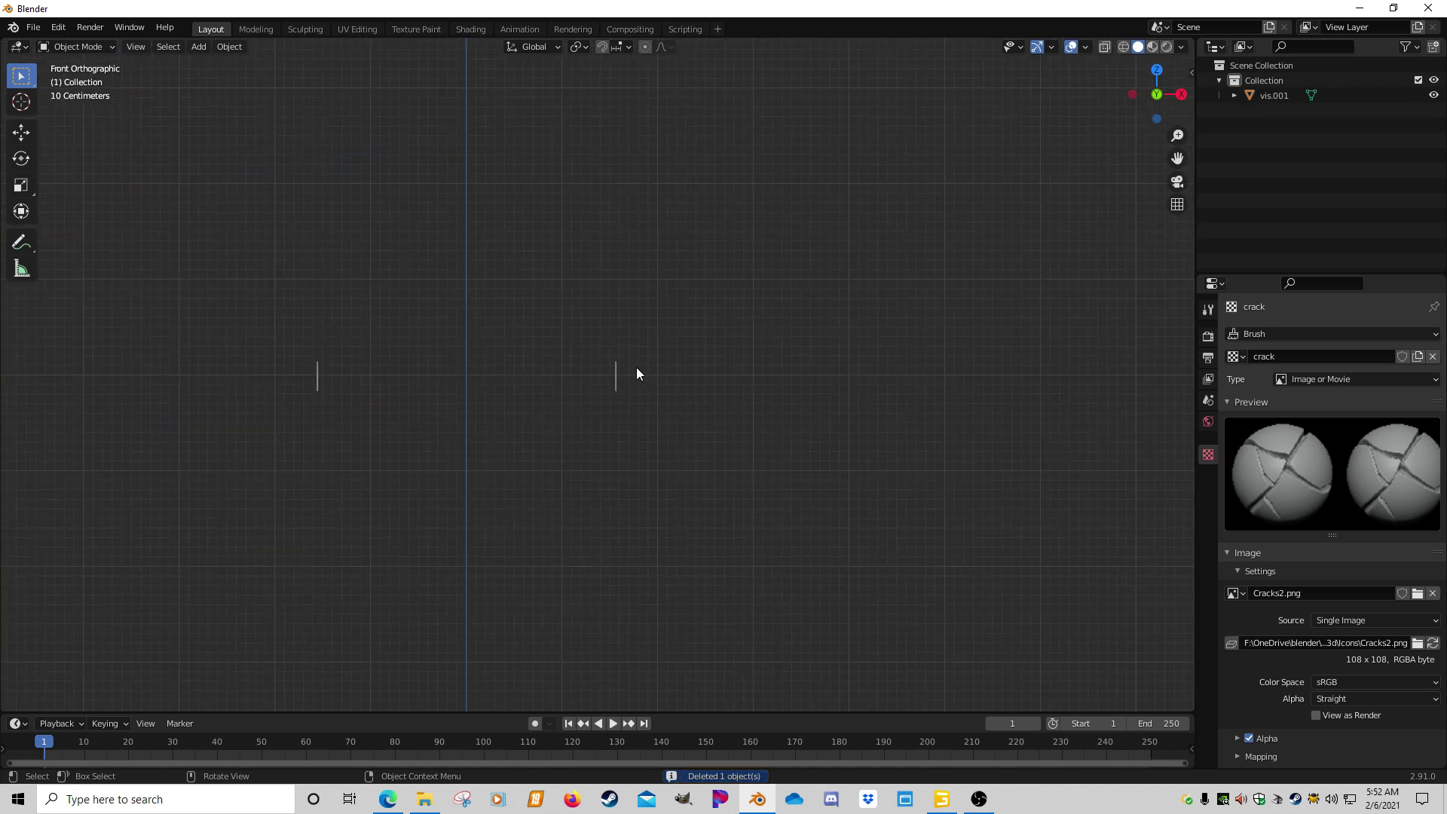
Rename the vis.001 object to 'ledLights'.
click(317, 381)
key(F2)
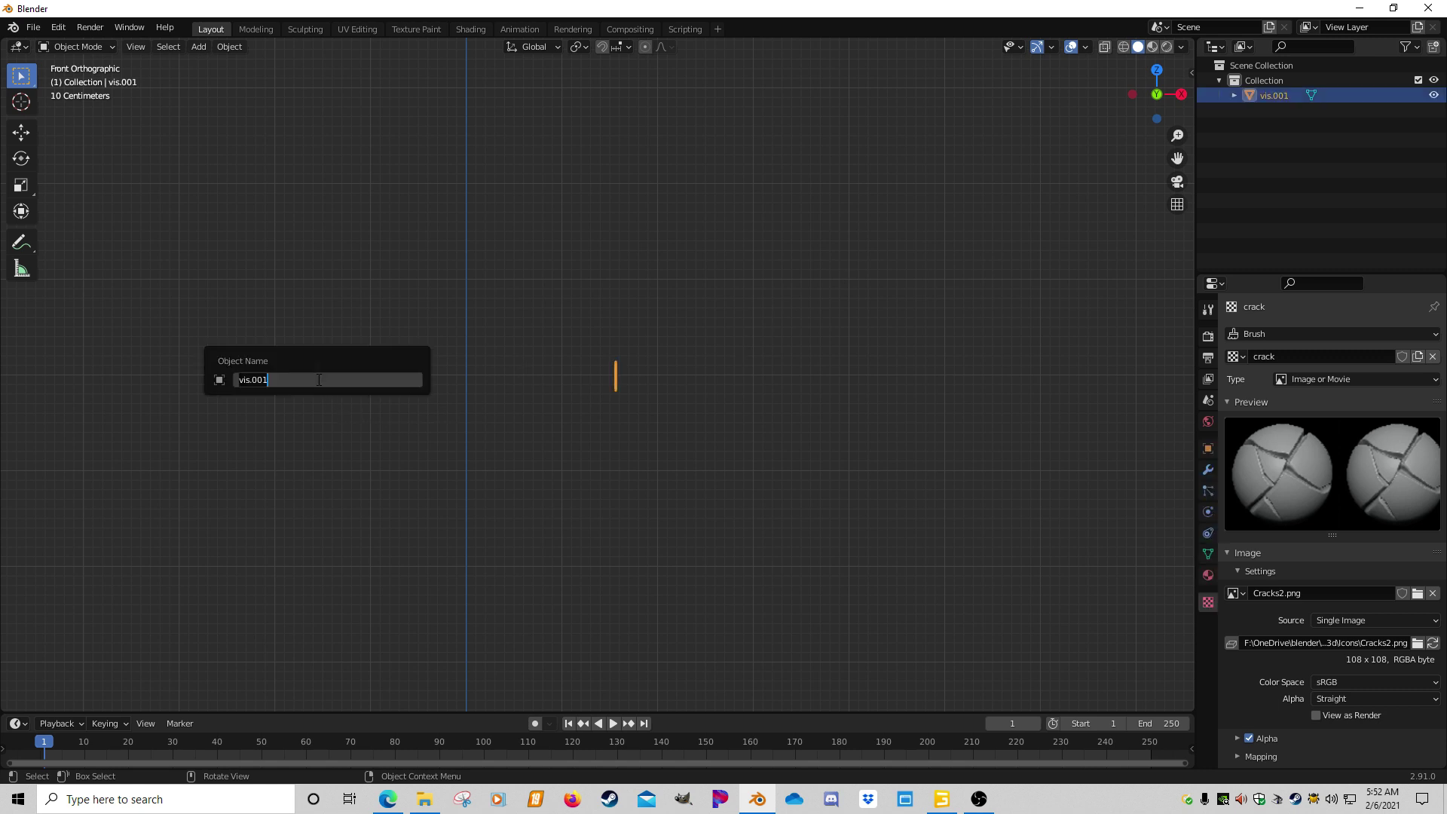
text(ledLights)
key(Return)
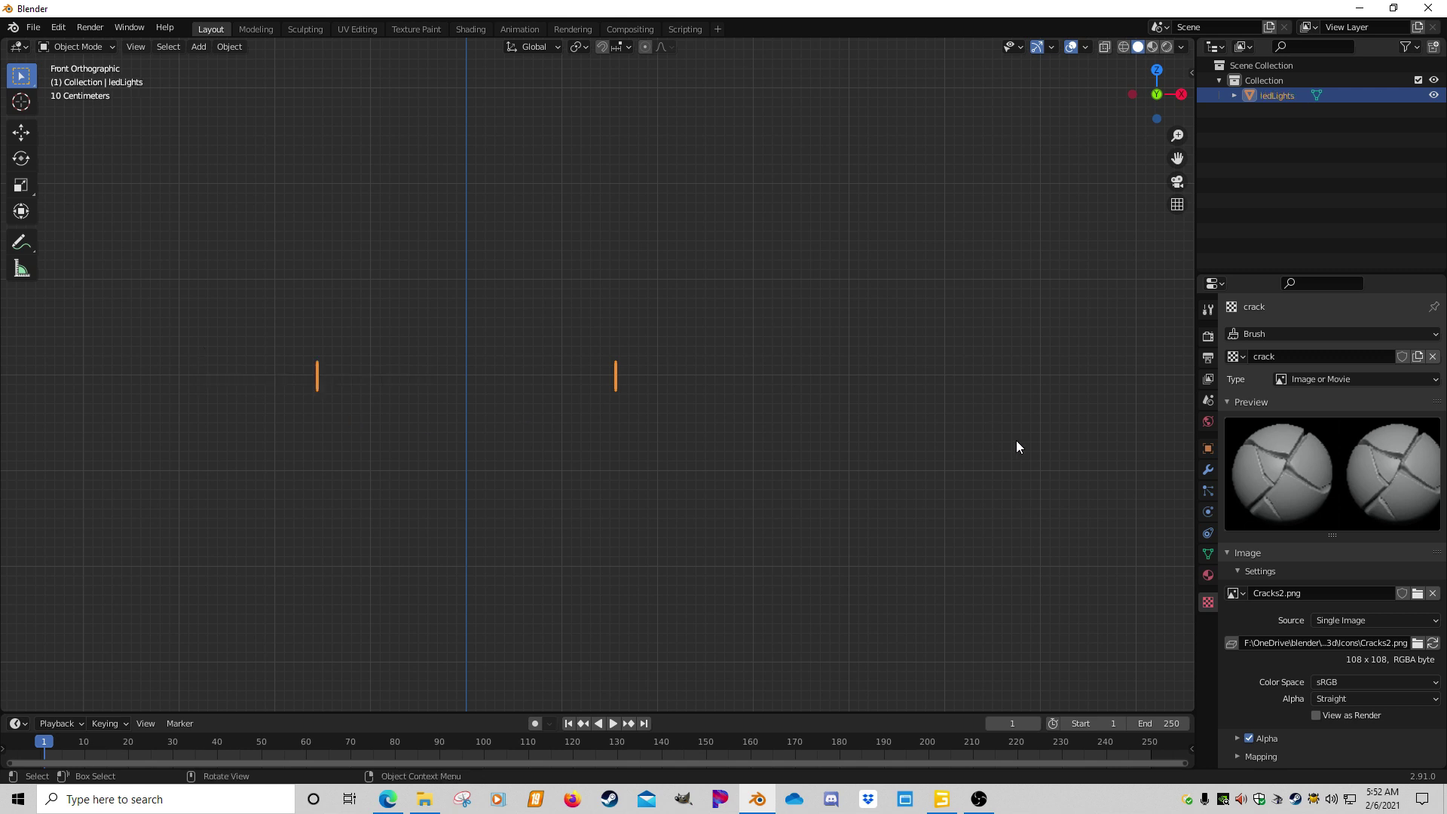
click(1208, 575)
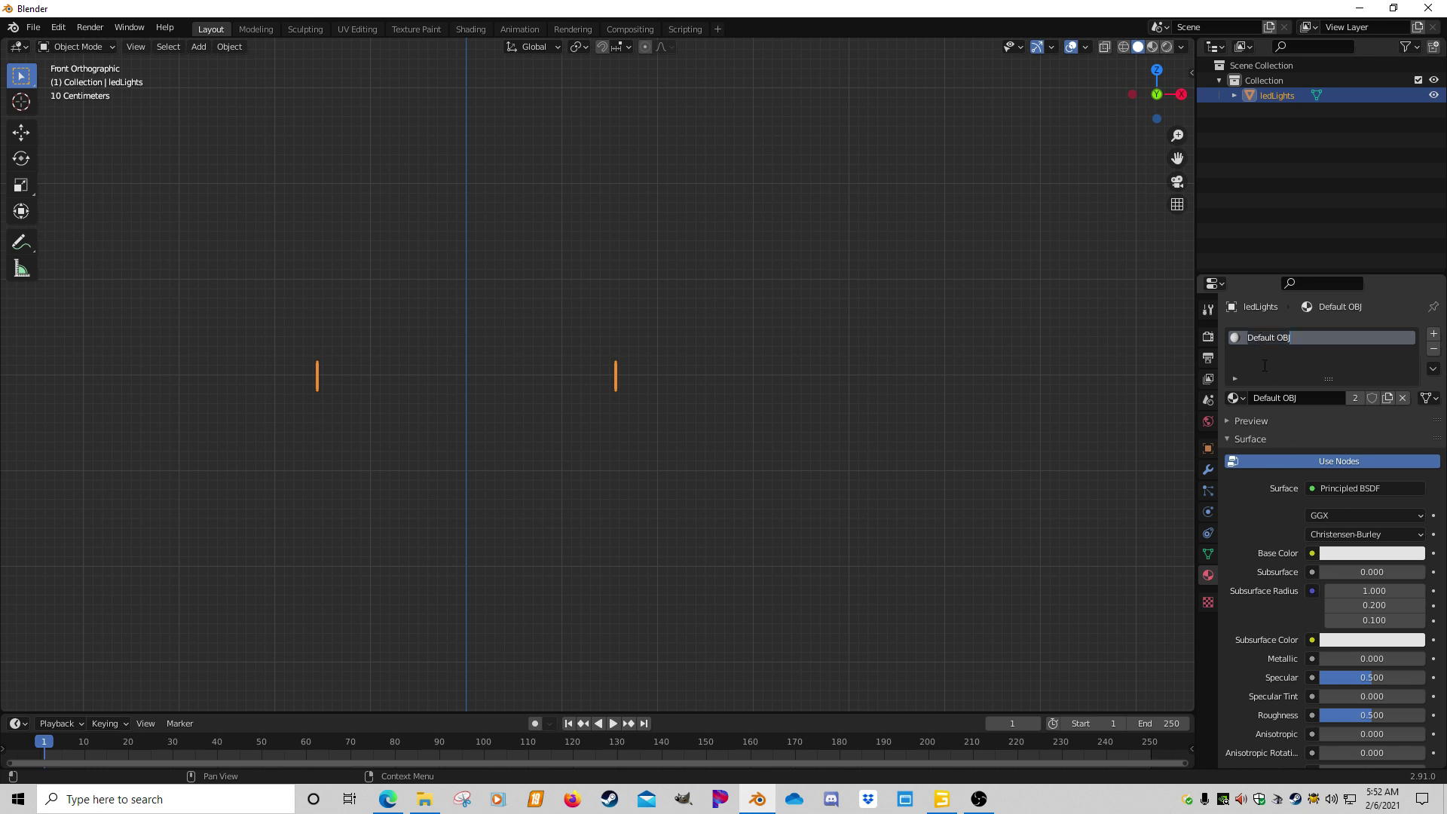
Change the material name from 'Default OBJ' to 'ledLights_mat'.
key(BackSpace)
text(ledLights_mat)
key(Return)
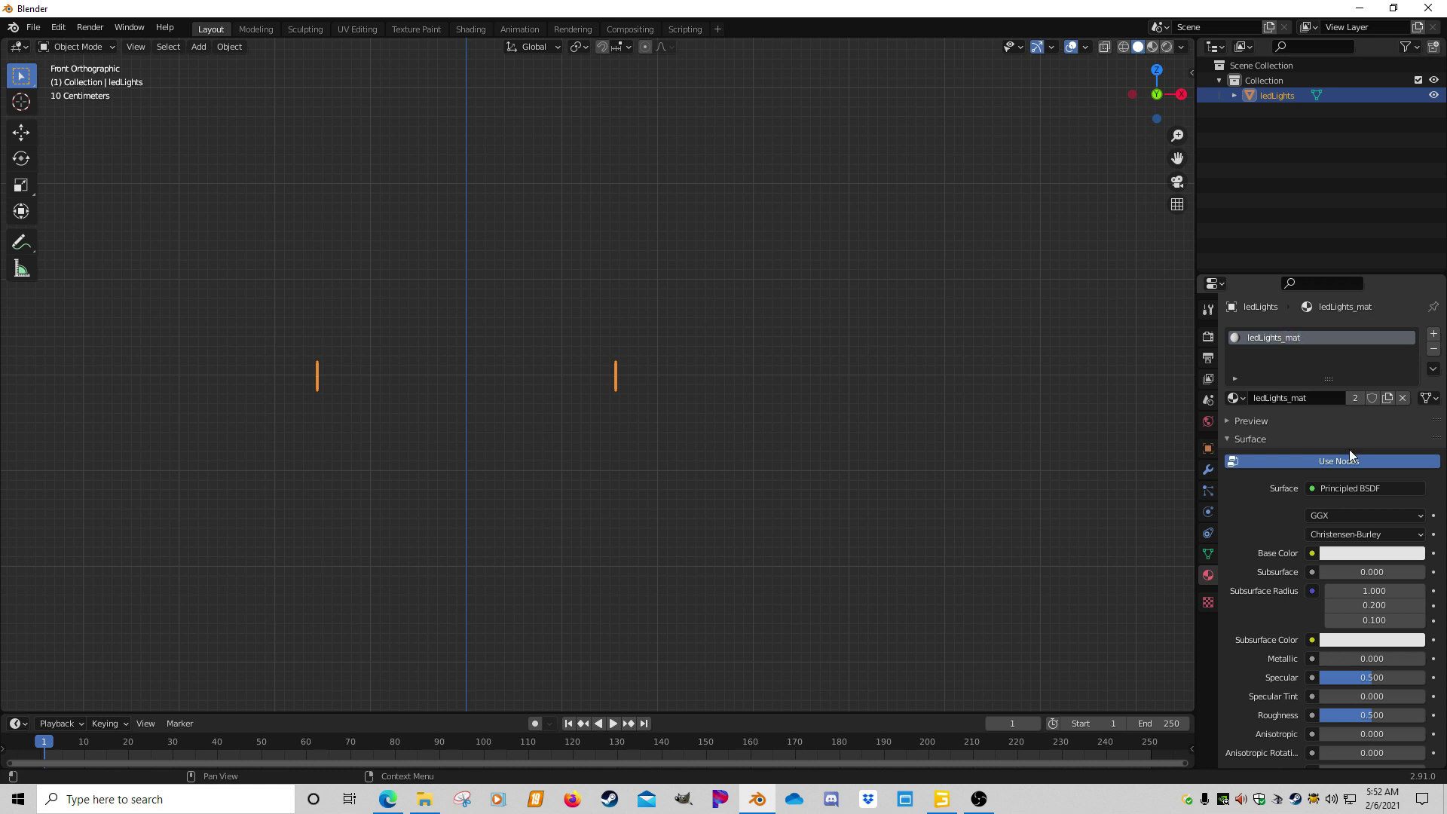
scroll(1320, 568, down, 17)
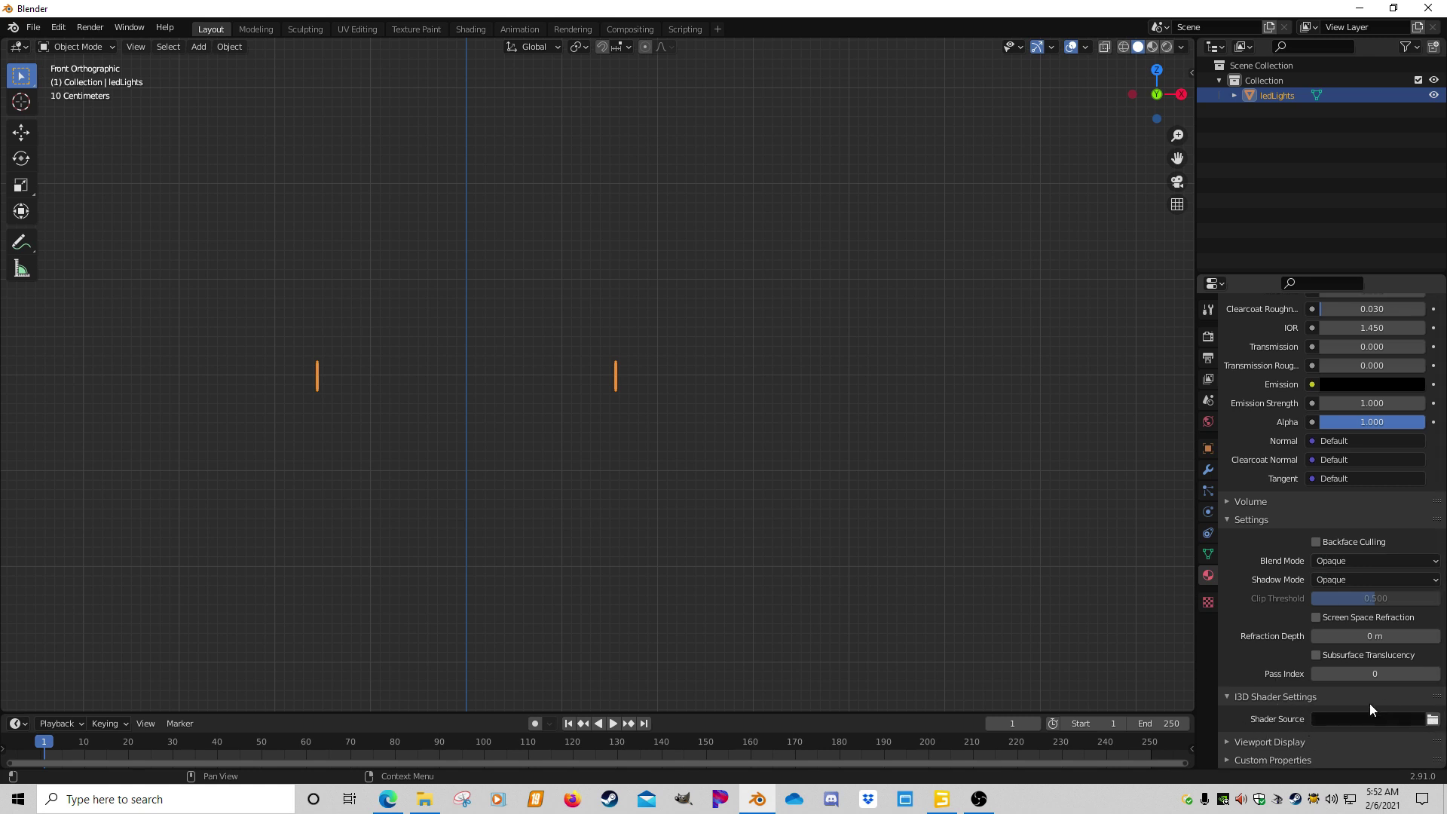
Load vehicleShader.xml from the game's data/shaders folder as the I3D shader source.
click(1431, 719)
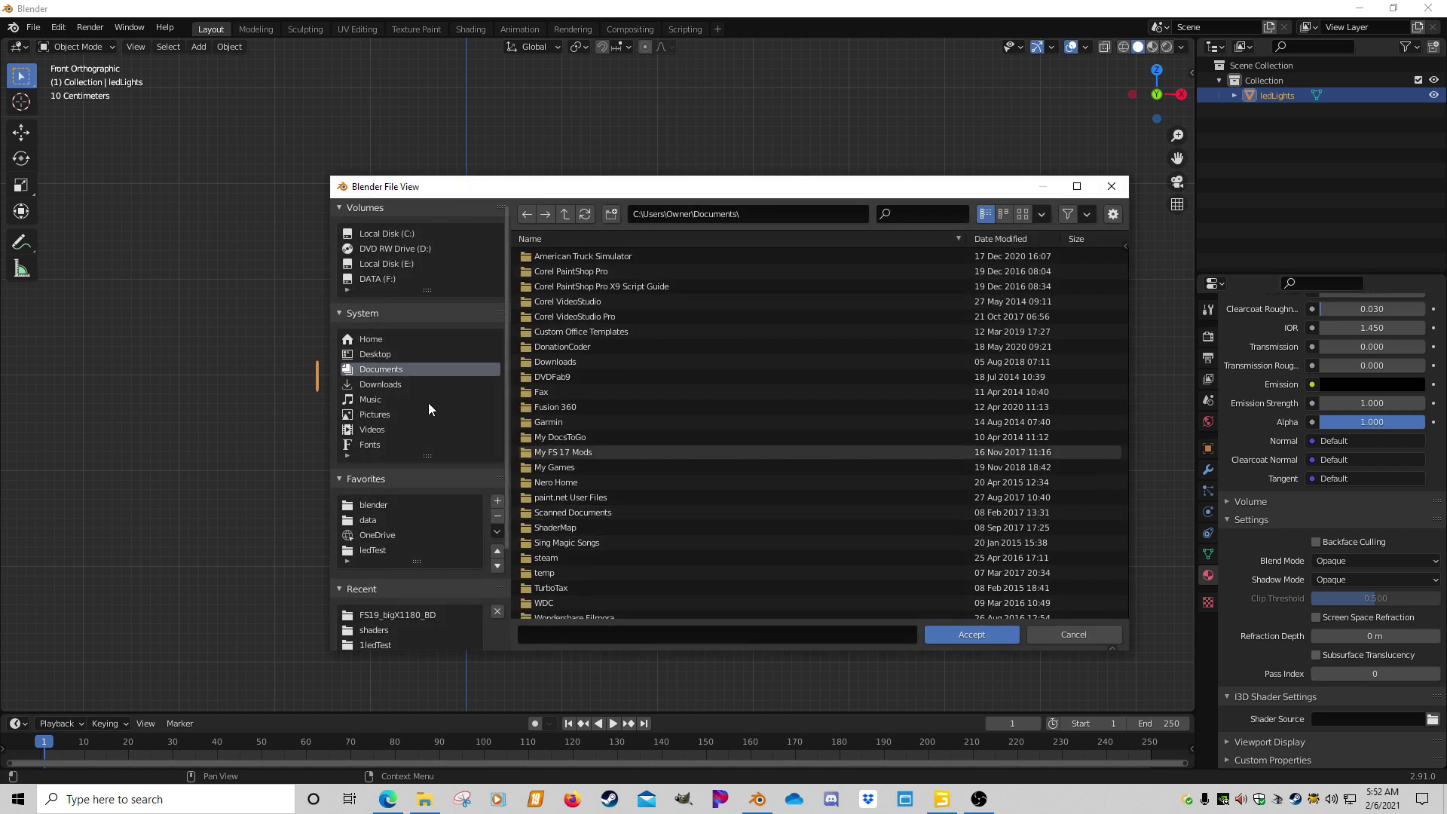
click(359, 522)
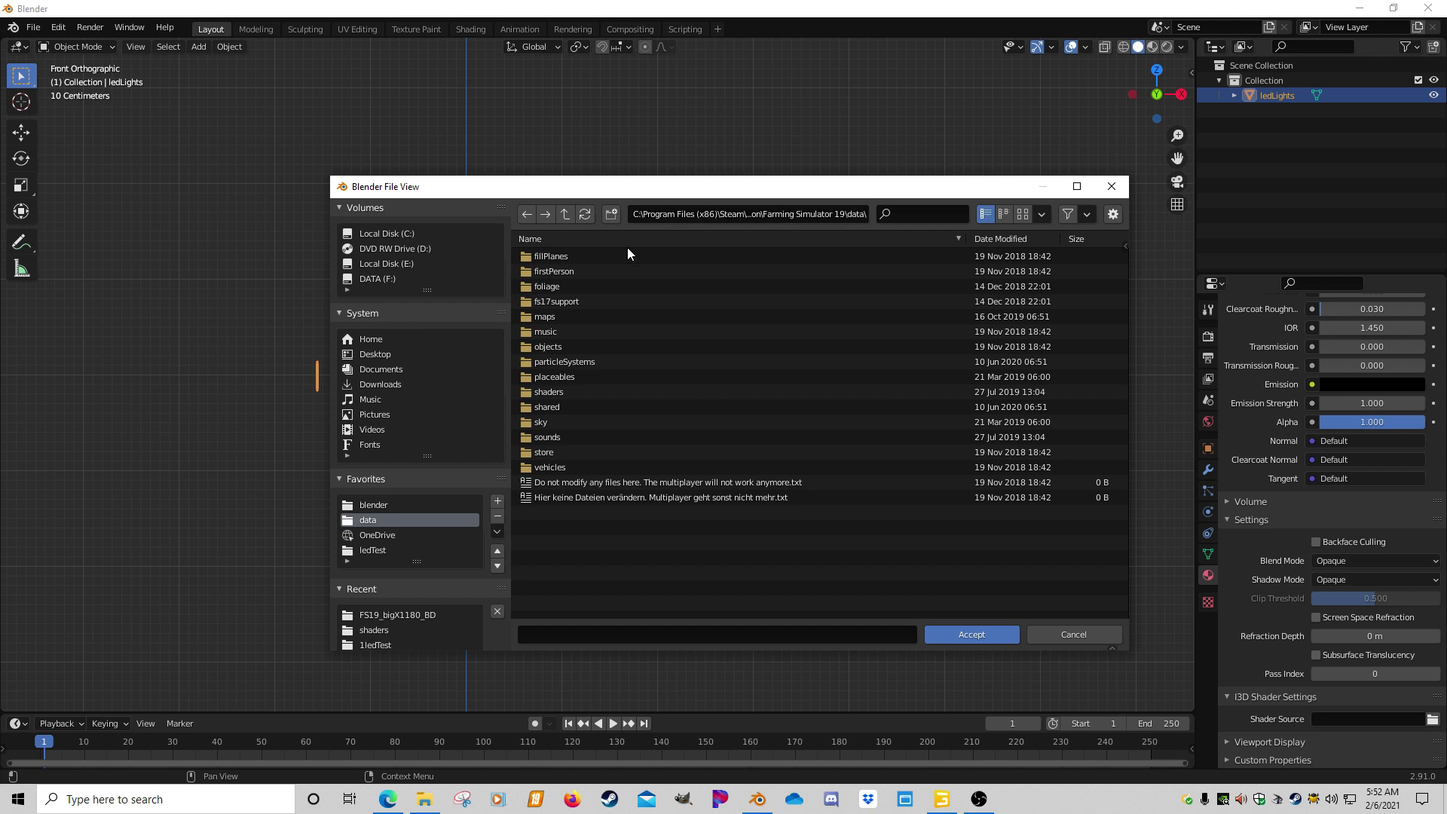
click(556, 392)
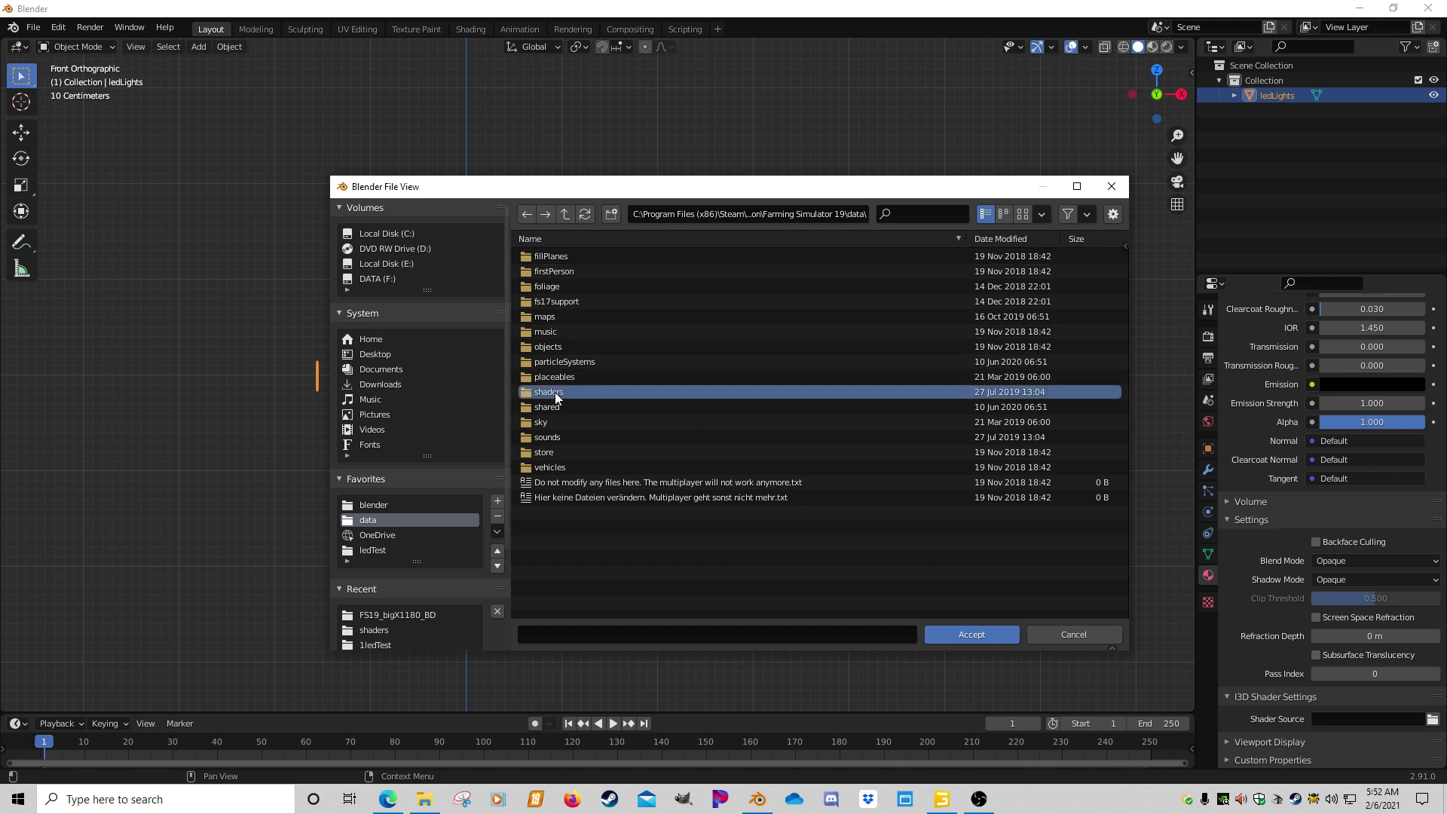
click(571, 386)
scroll(571, 386, down, 10)
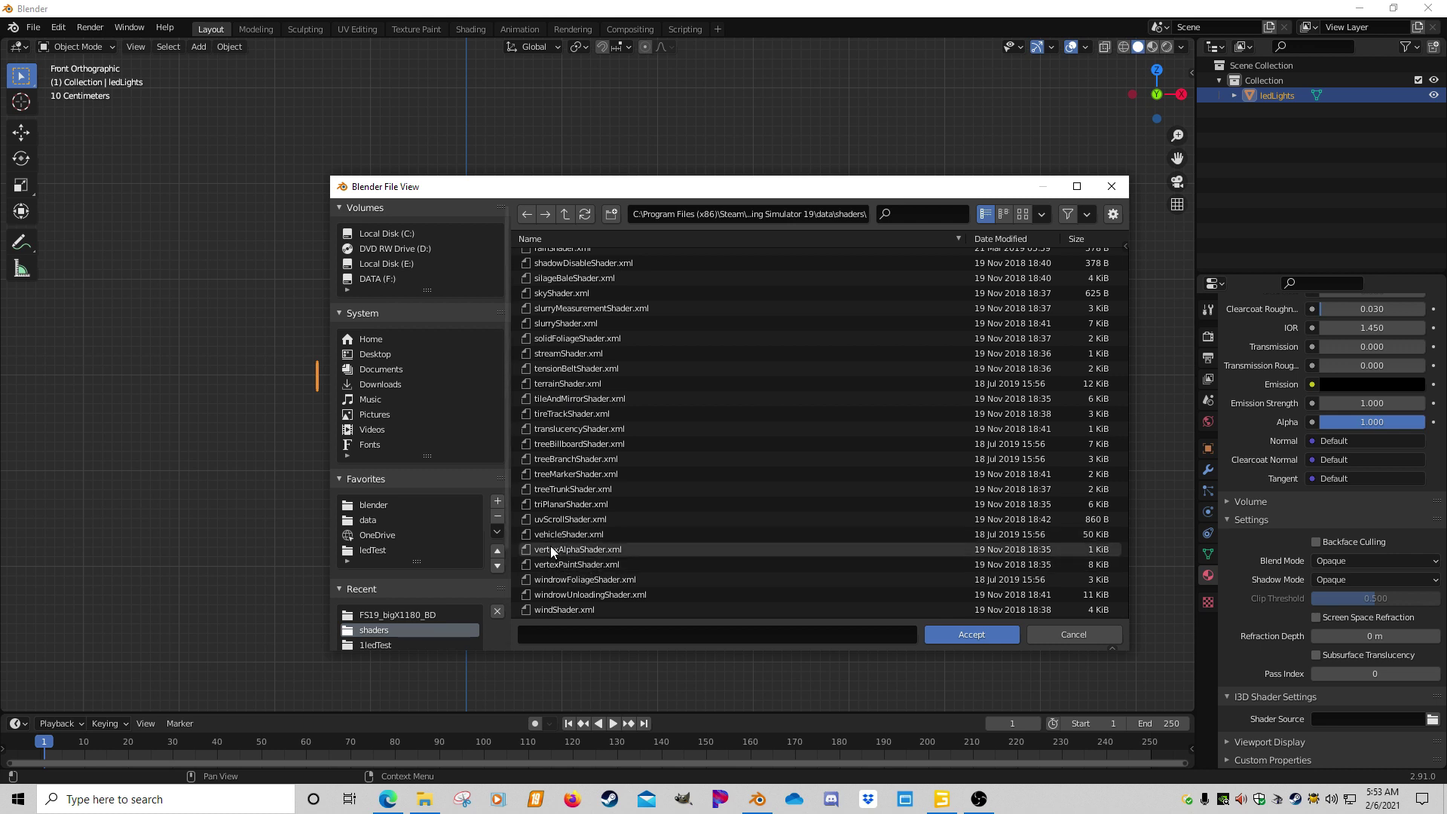
scroll(563, 502, up, 2)
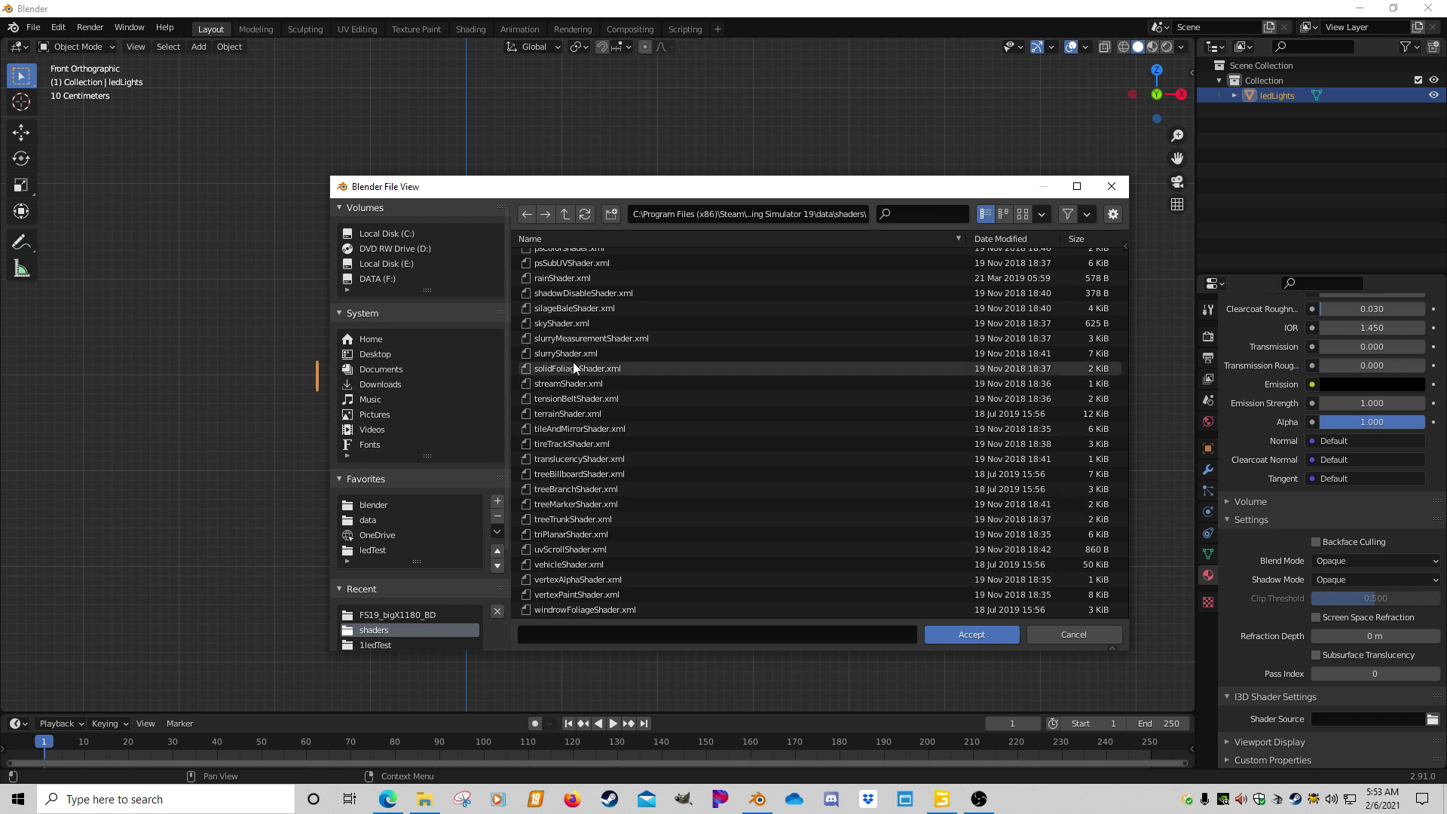
scroll(567, 499, down, 2)
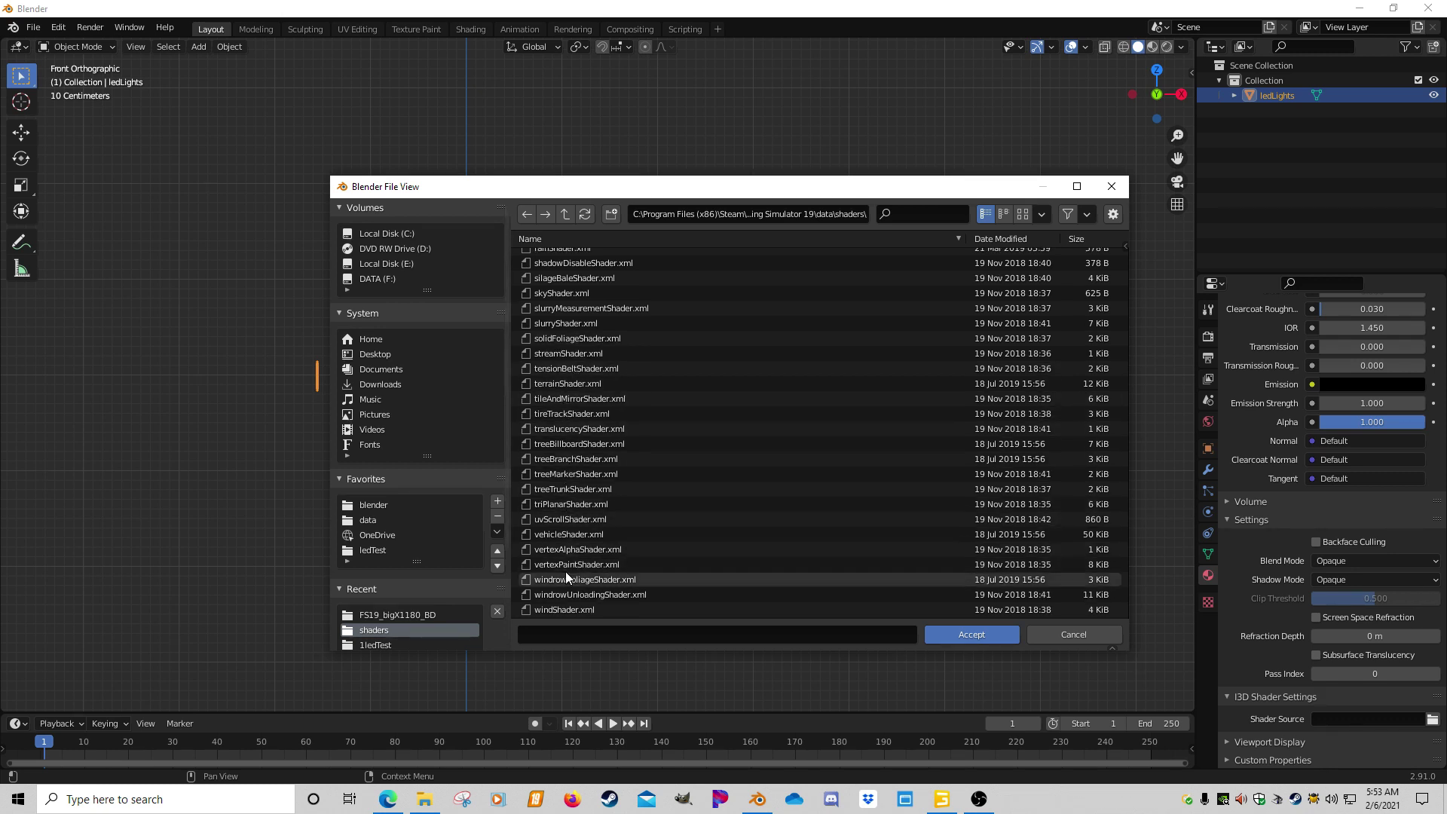
click(564, 537)
Load vehicleShader.xml as the shader source and pick the staticLight variation.
double_click(562, 538)
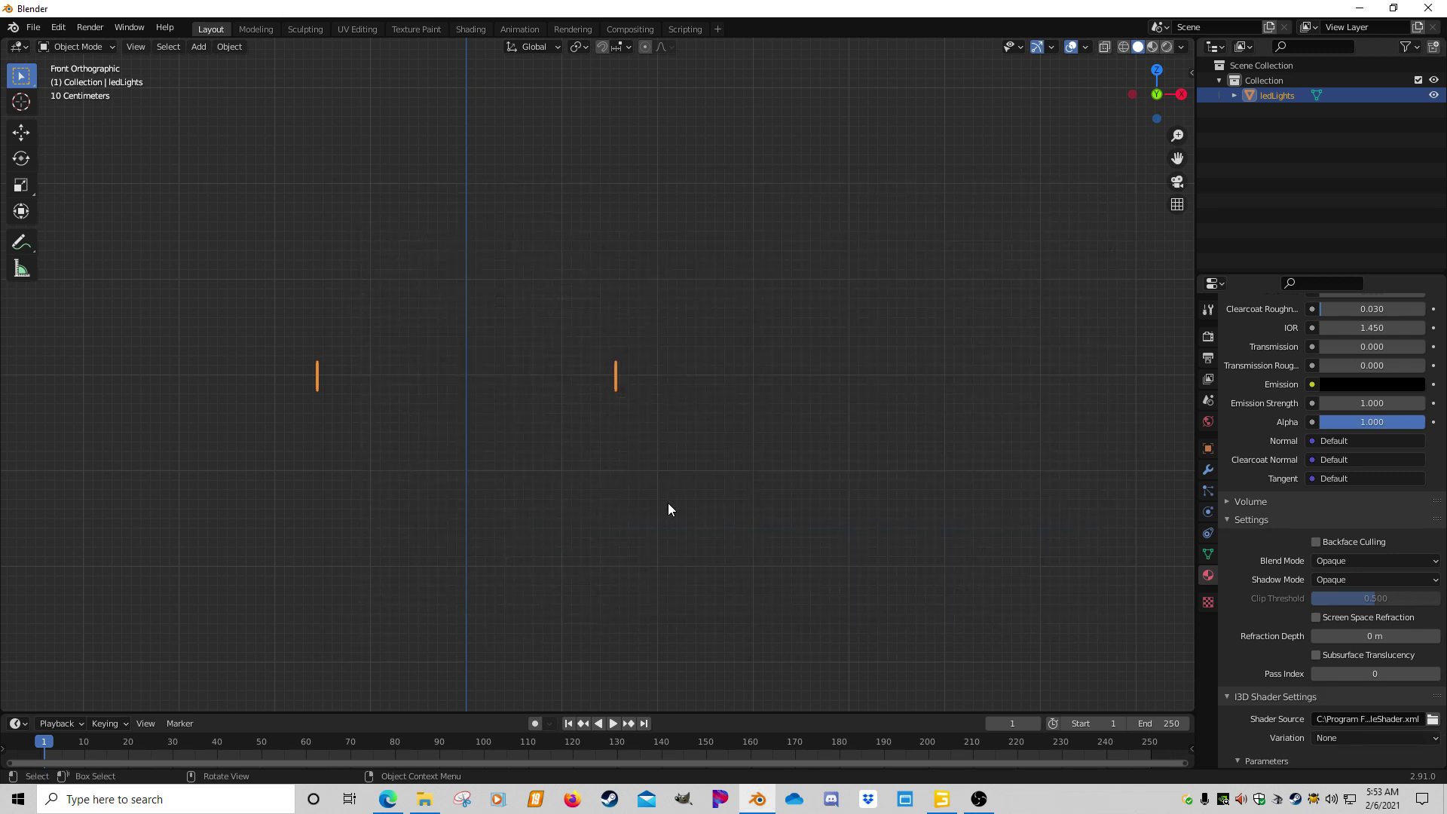
scroll(1294, 528, down, 3)
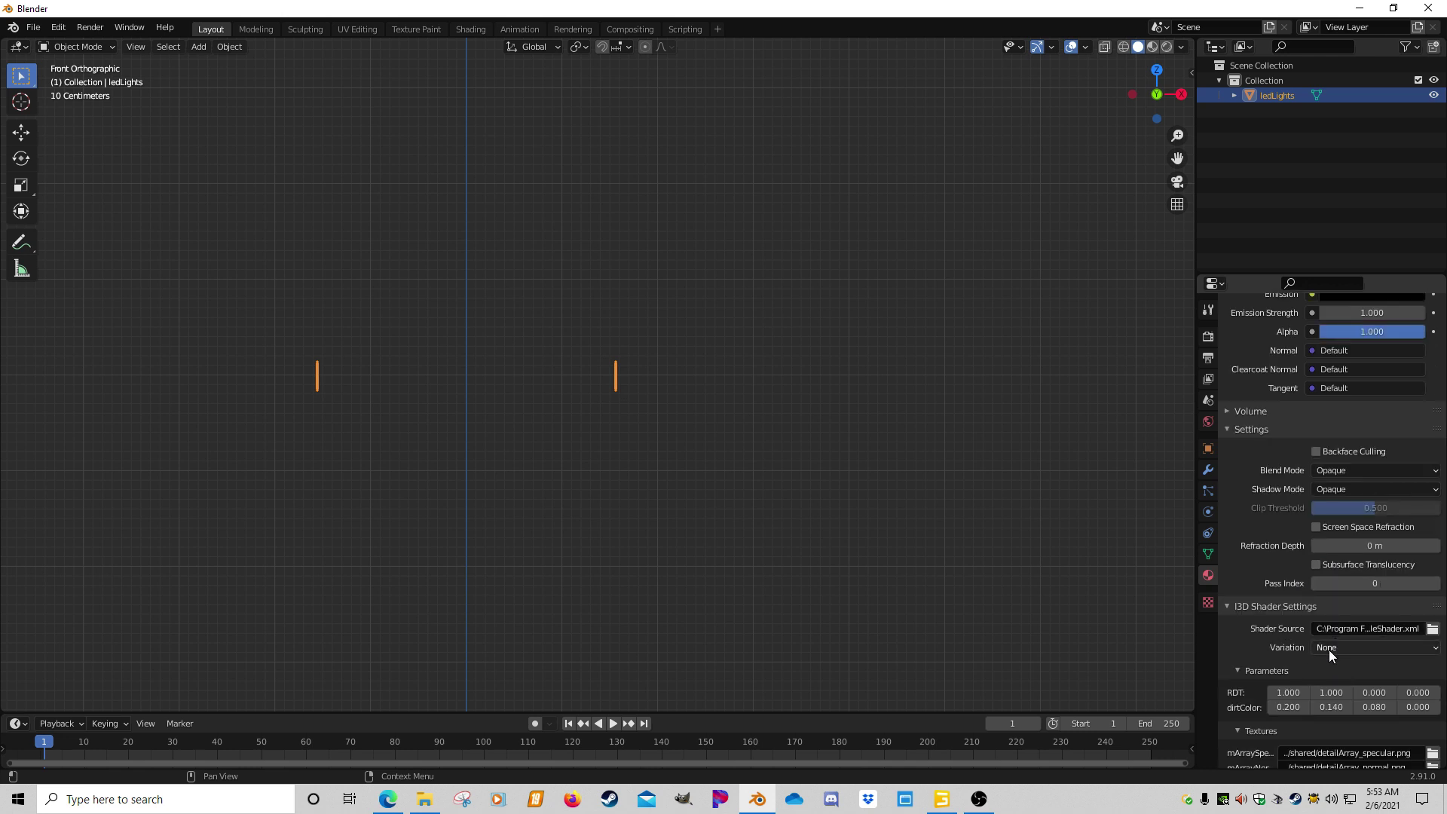
click(1328, 648)
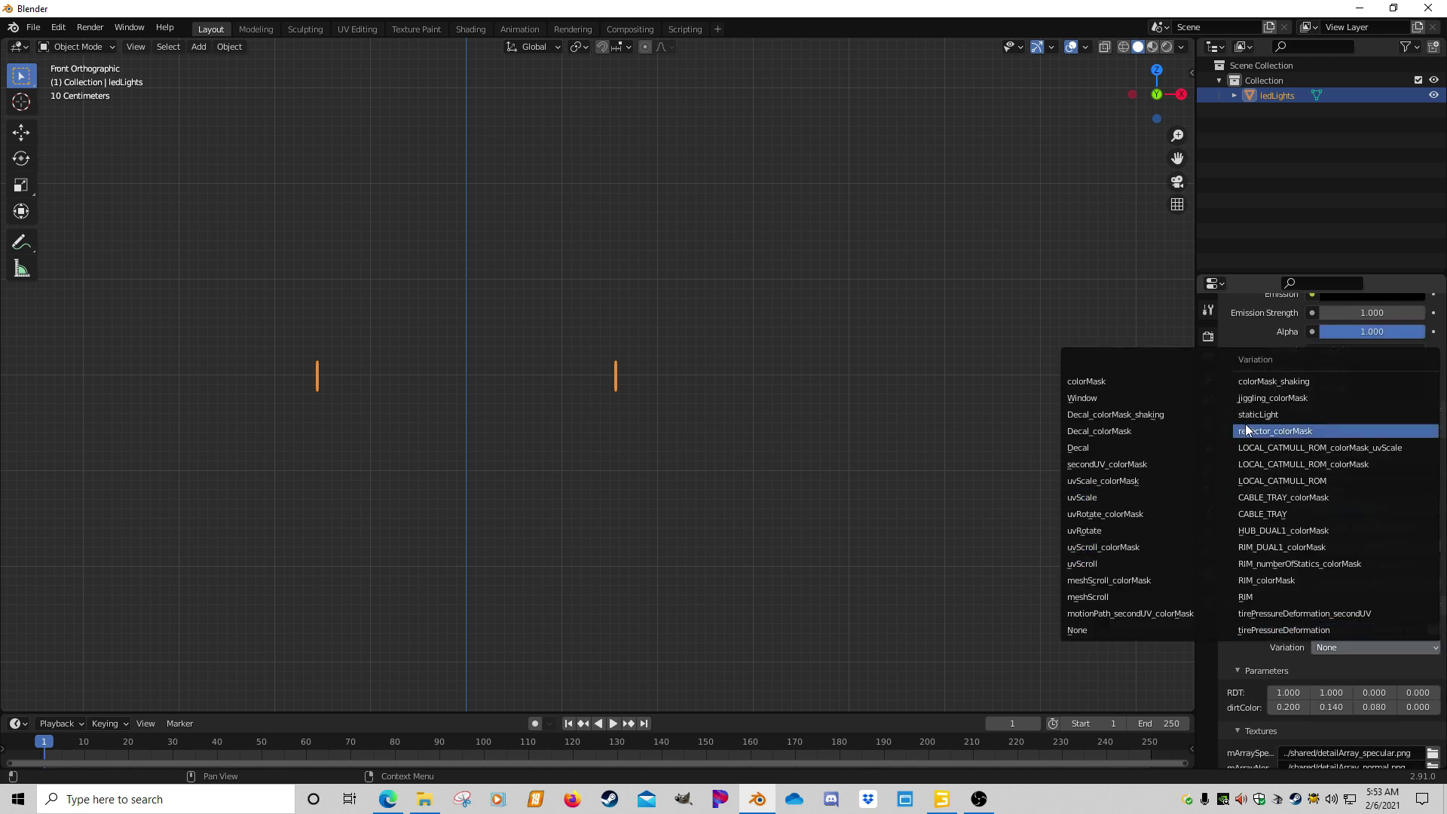
click(1278, 415)
Set the colorMat0 values to 1, 1, 1 and 20.
scroll(1296, 674, down, 2)
scroll(1294, 675, down, 2)
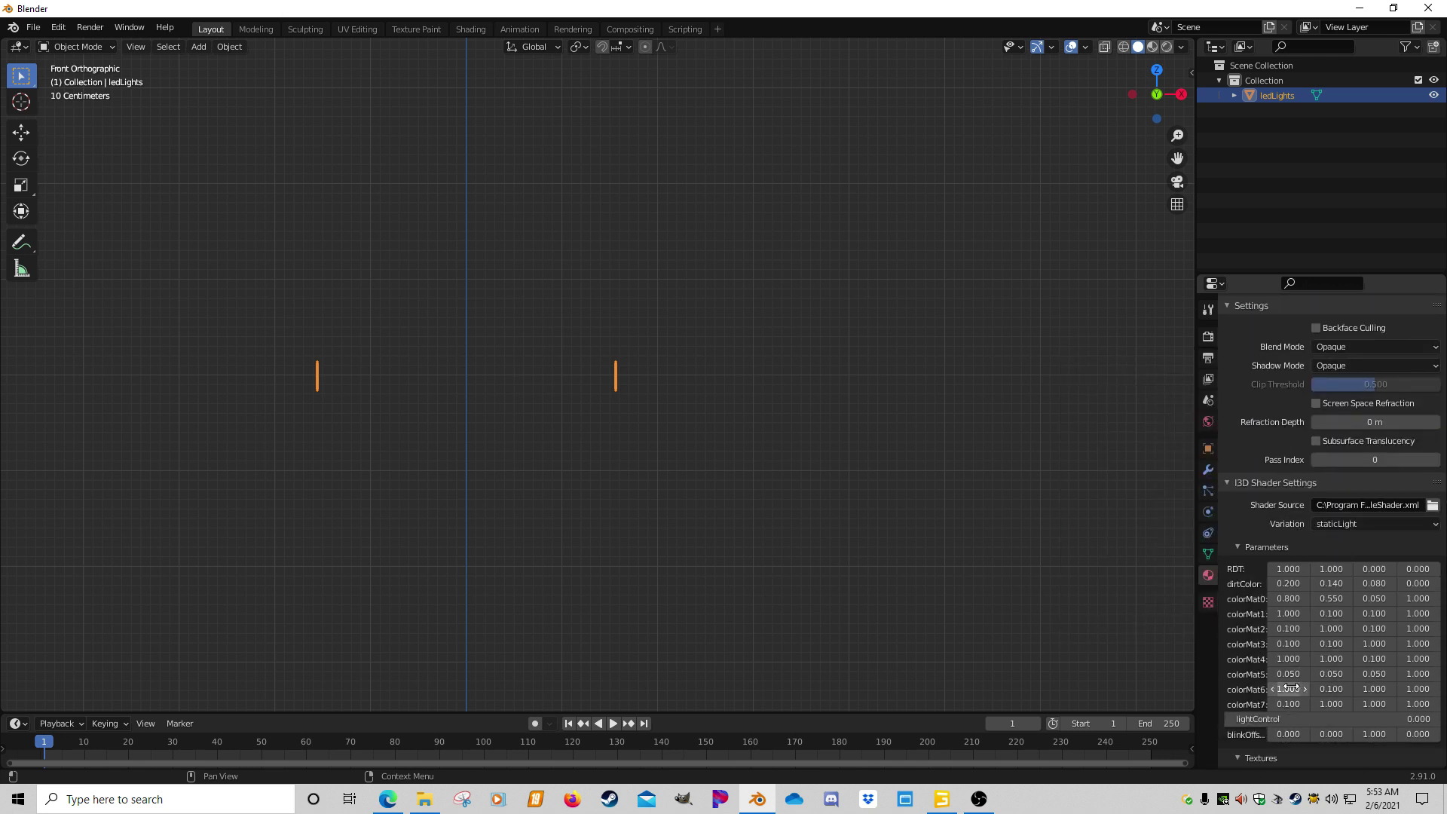
click(1288, 599)
text(1)
key(Tab)
text(1)
key(Tab)
text(1)
key(Tab)
text(1)
key(Return)
click(1416, 599)
text(20)
key(Return)
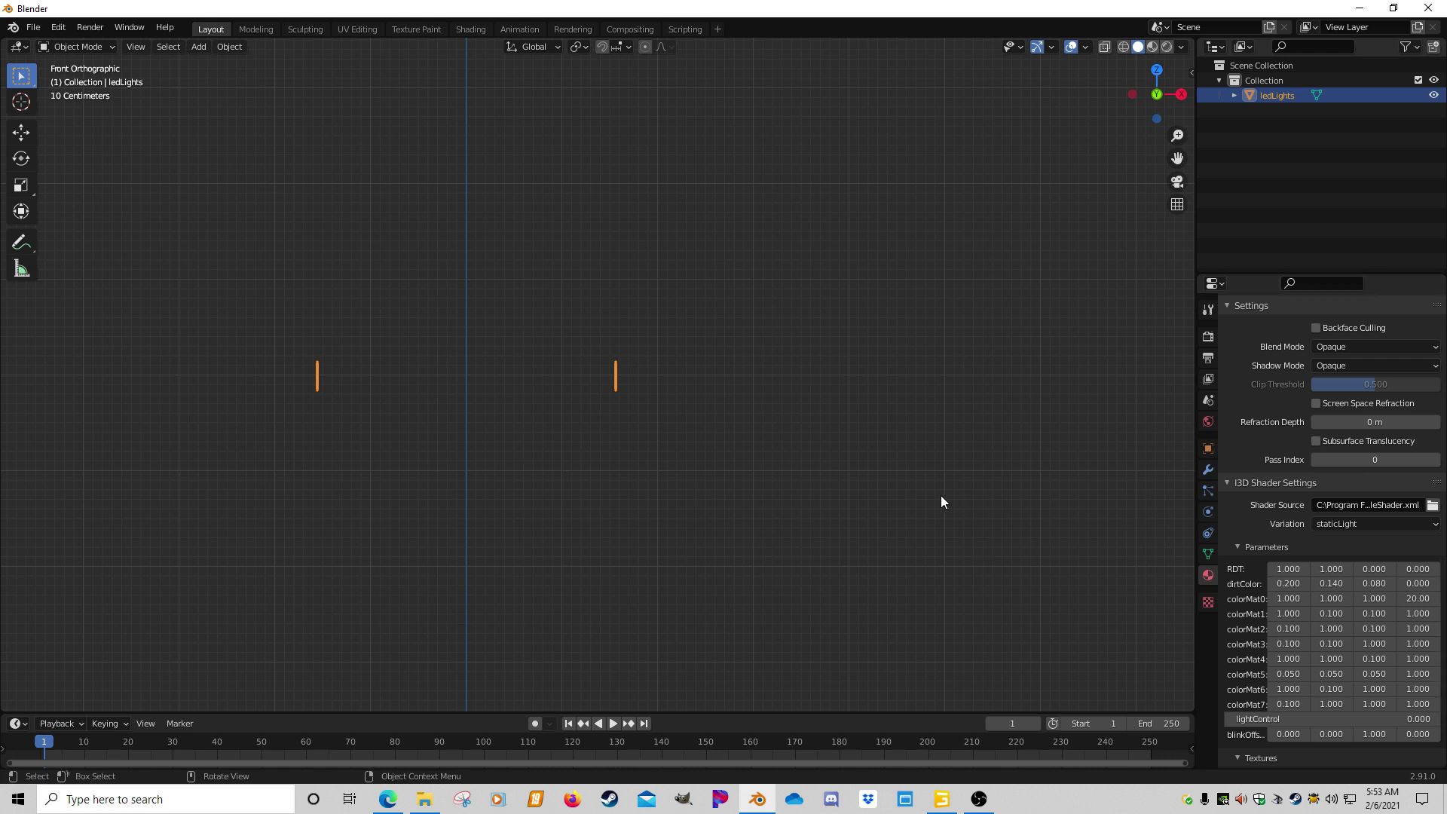